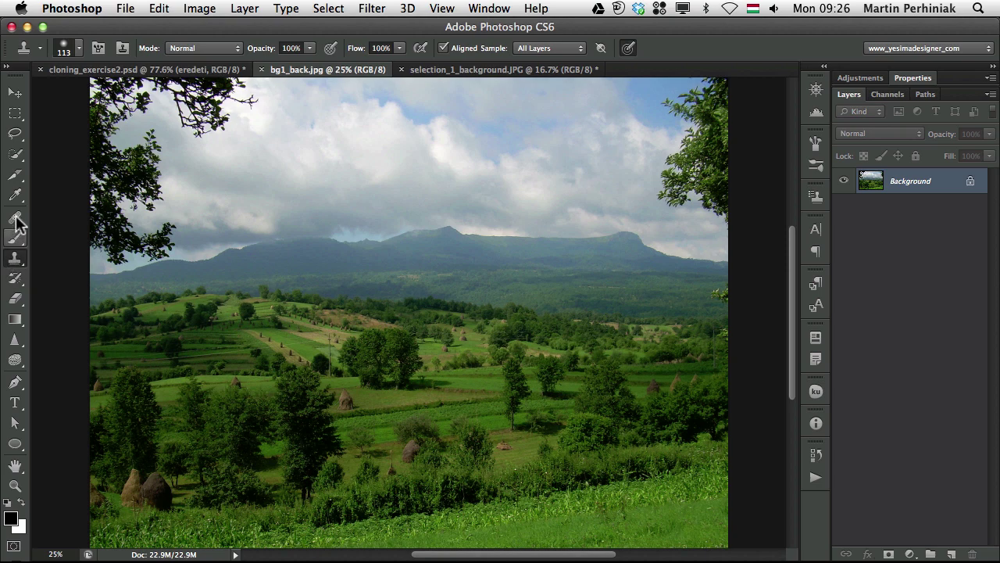
Open the Clone Source panel to check its 0 px offset, 100% scale and 0° angle
left_click(815, 197)
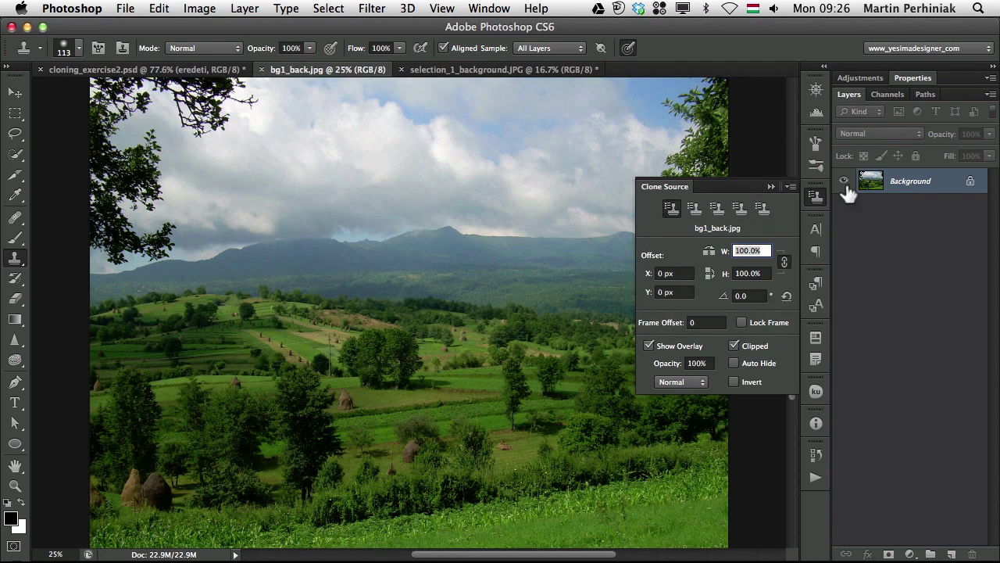
Zoom to 62.4% on the haystack field and turn off Aligned sampling for the Clone Stamp
left_click(817, 196)
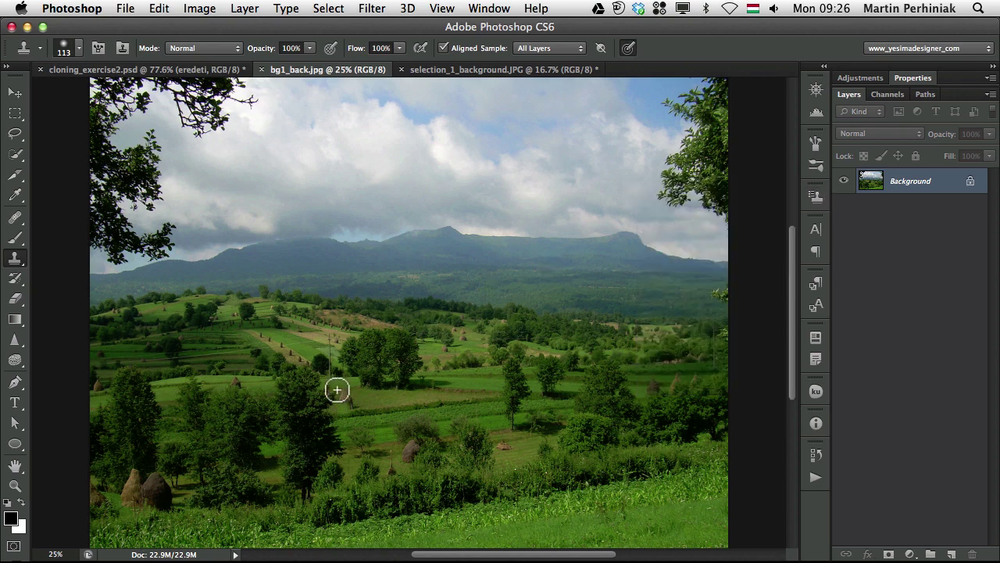
key("z")
mouse_move(359, 426)
left_mouse_down()
mouse_move(413, 409)
mouse_move(337, 370)
left_mouse_up()
key("s")
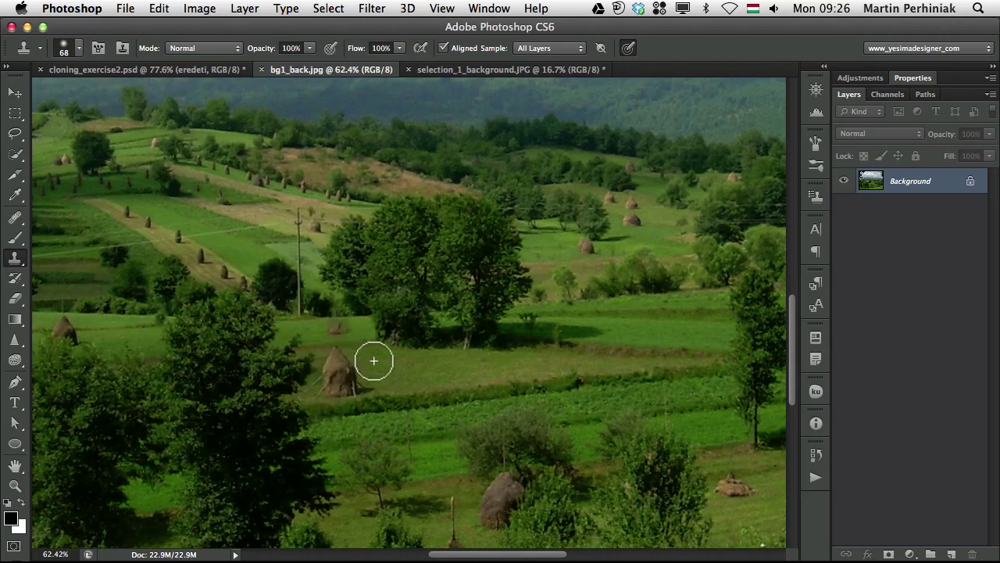
left_click(444, 48)
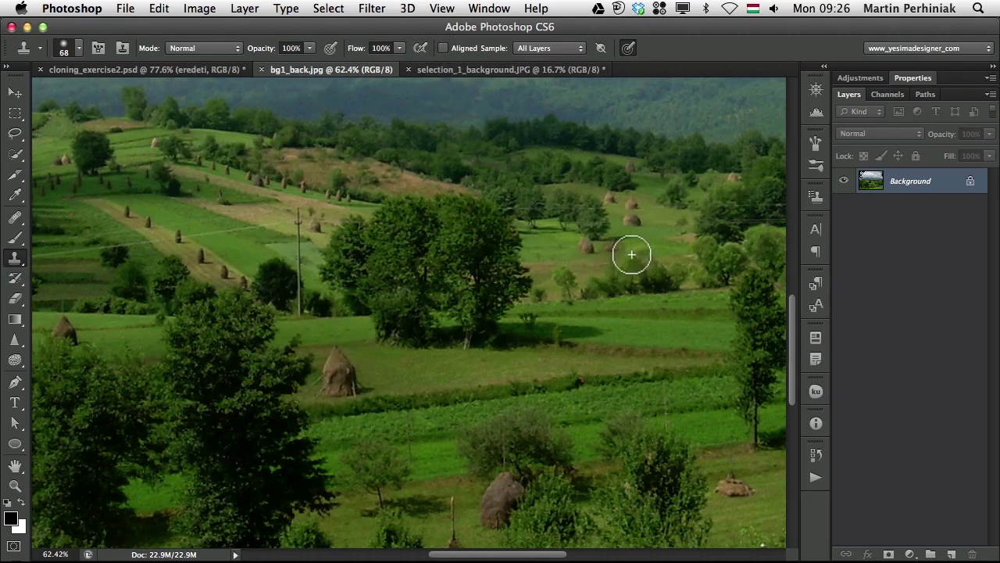
Add a layer named 'retouch' and clone two haystacks into the field right of centre
key("alt+shift+super+n")
double_click(906, 184)
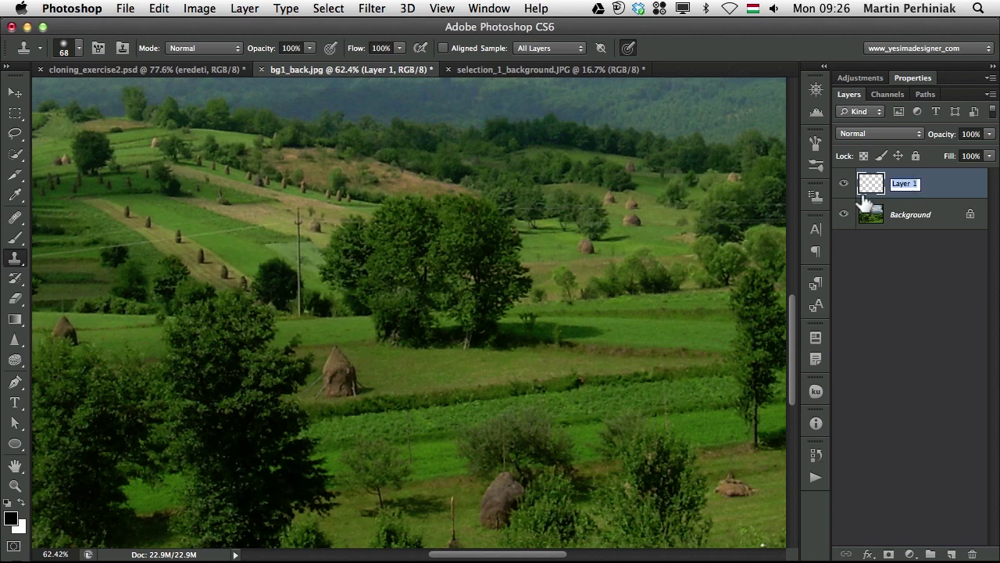
type("retouch")
key("Return")
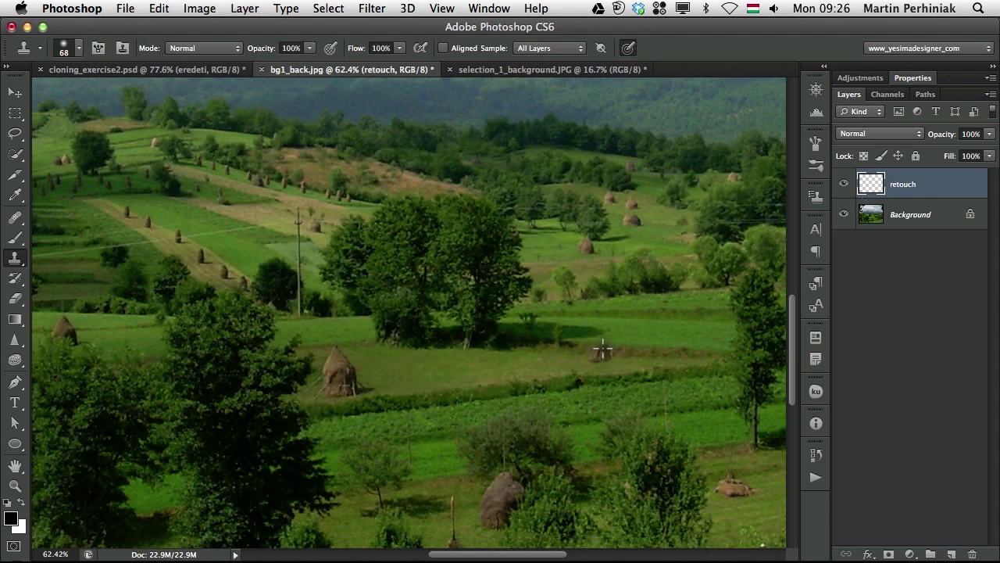
left_click_drag(599, 355, 598, 332)
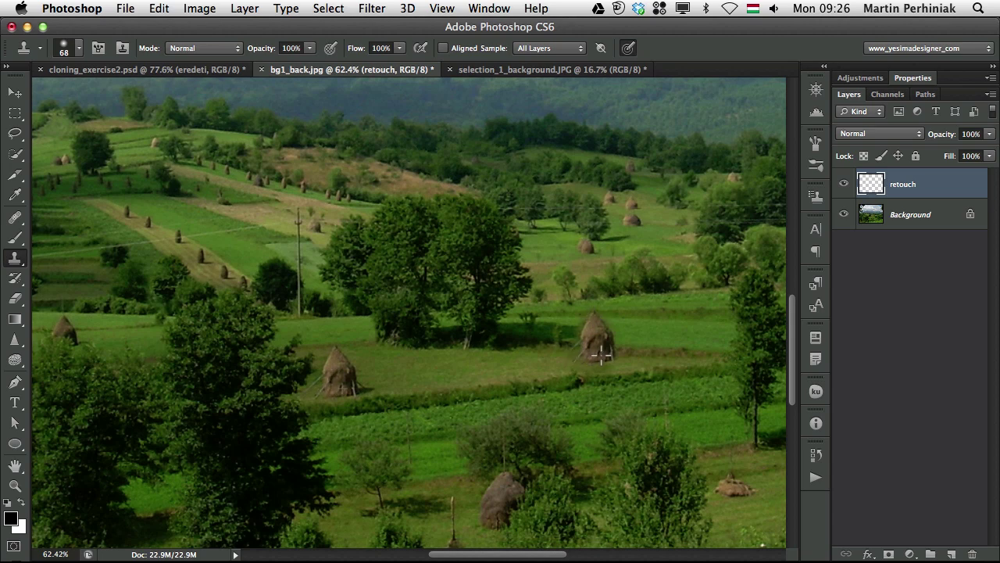
mouse_move(663, 346)
left_mouse_down()
mouse_move(665, 314)
mouse_move(670, 322)
left_mouse_up()
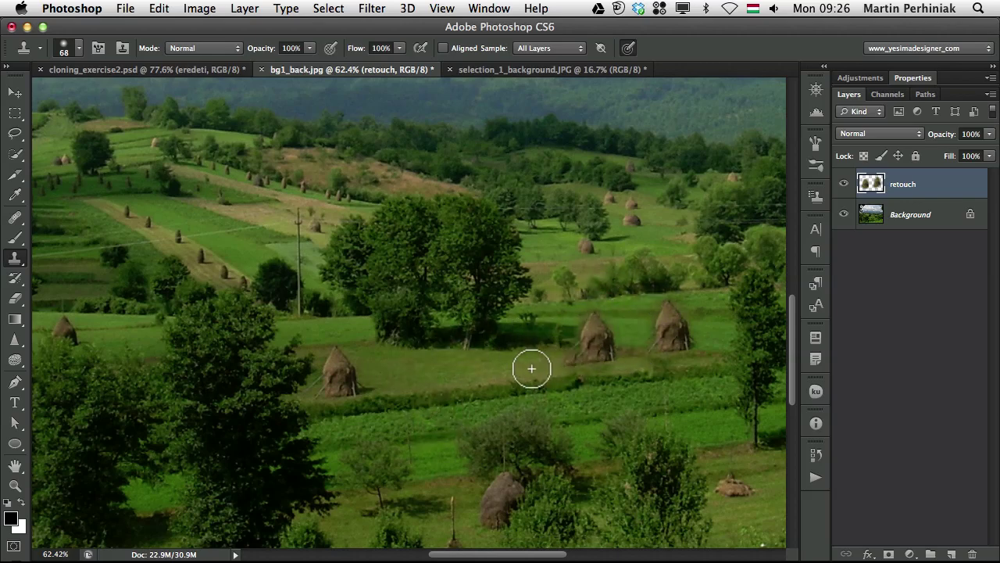
Undo both haystack clones, flip the clone source horizontally, and paint one mirrored haystack
key("super+alt+z")
key("super+alt+z")
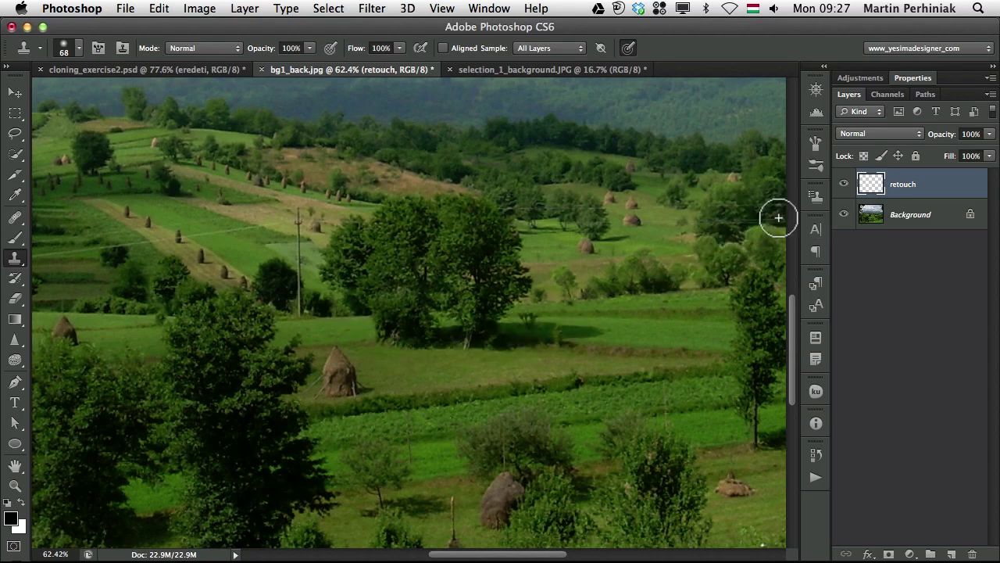
left_click(813, 196)
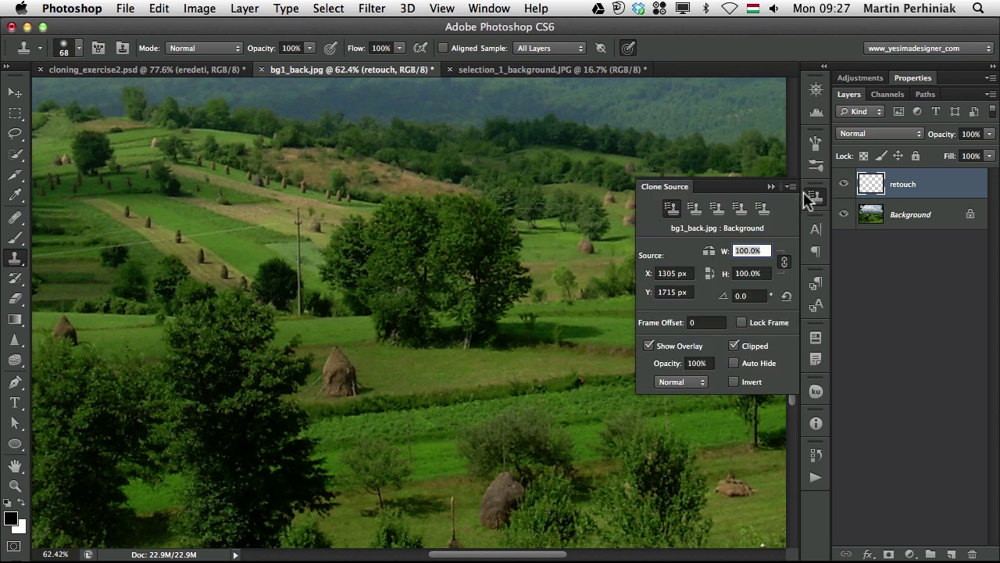
left_click(708, 253)
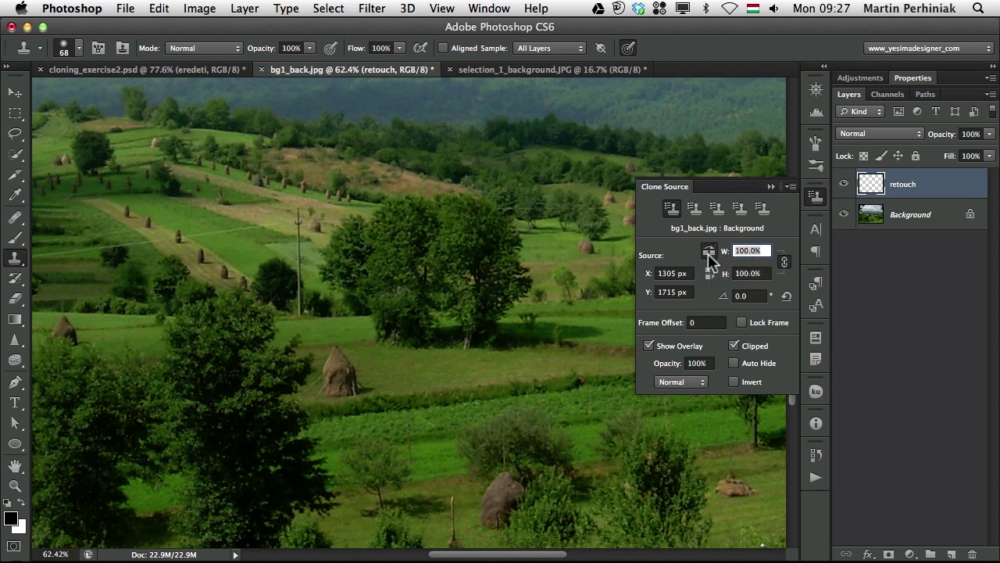
left_click(817, 198)
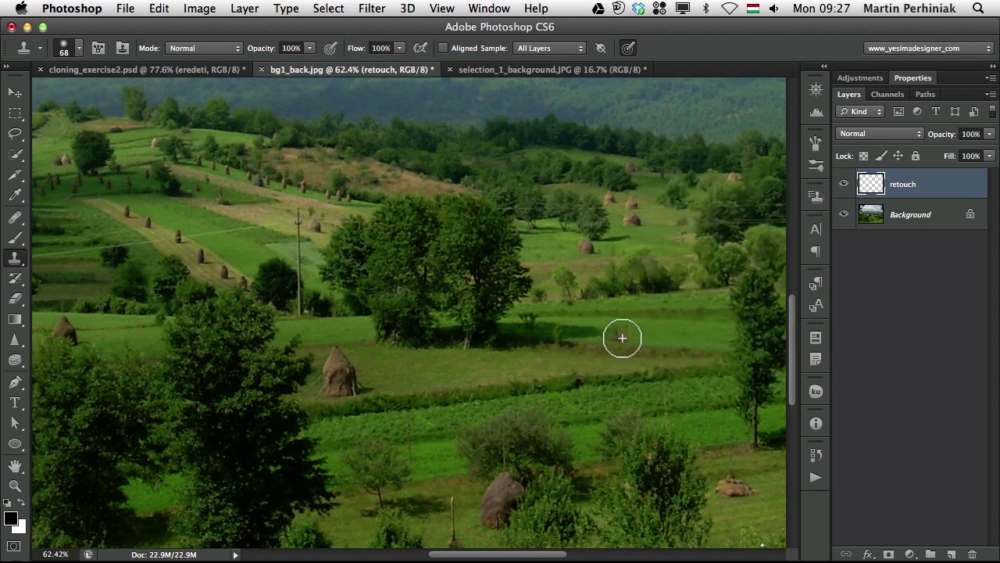
left_click_drag(625, 342, 612, 326)
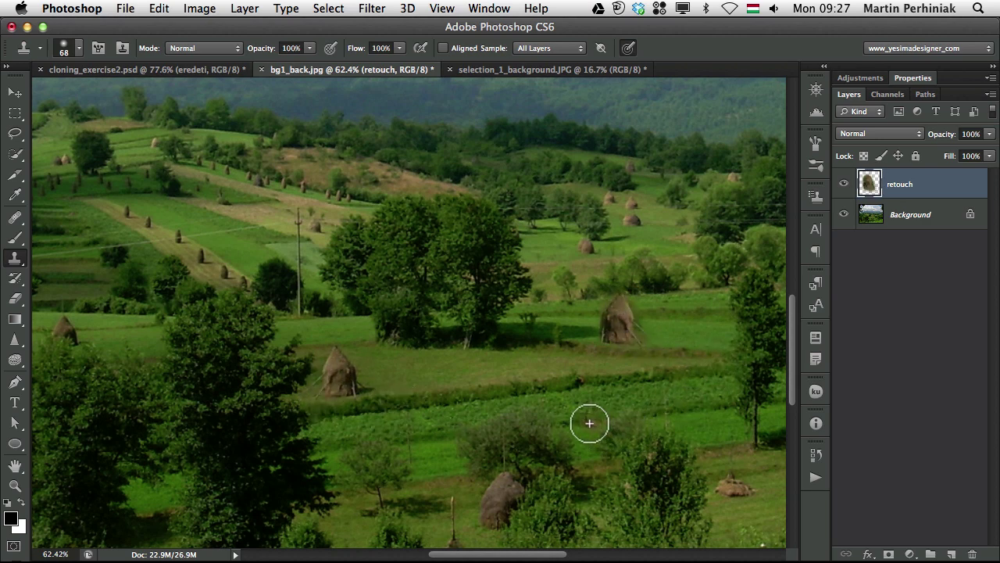
Rotate the clone source 1.3° and scale it to 72%, then clone a smaller haystack further right
left_click(816, 198)
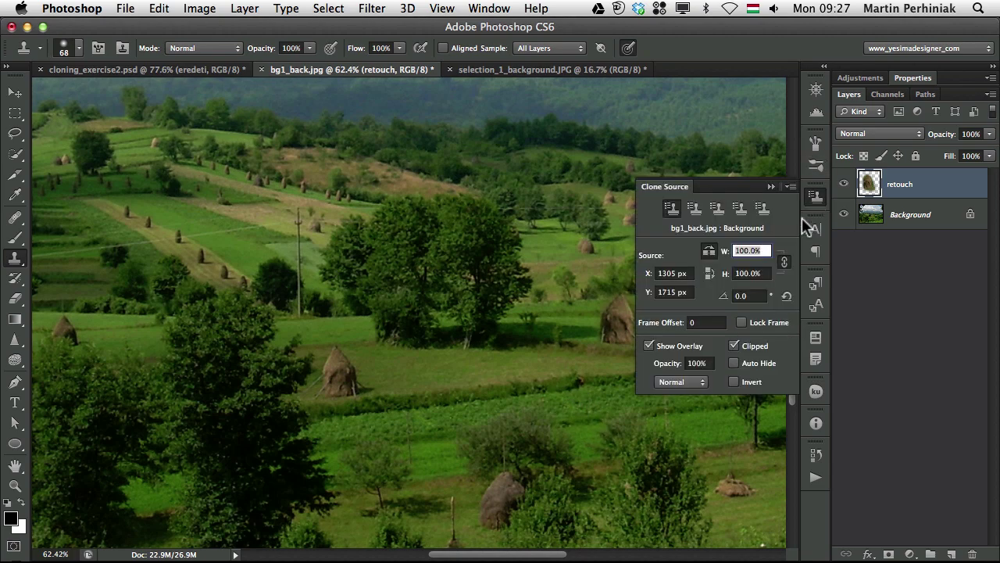
mouse_move(724, 304)
left_mouse_down()
mouse_move(739, 305)
mouse_move(715, 304)
mouse_move(736, 305)
mouse_move(735, 294)
left_mouse_up()
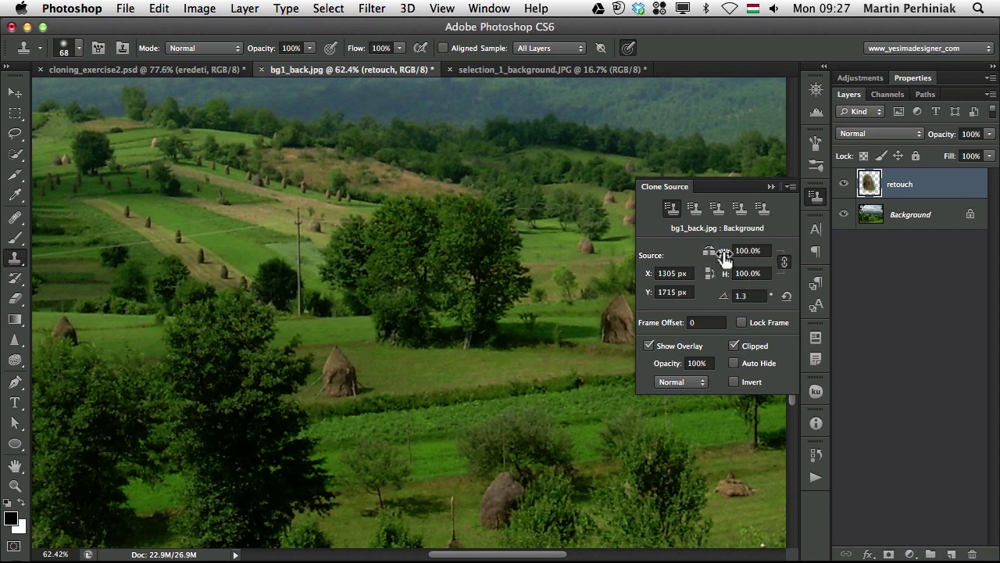
left_click_drag(725, 260, 695, 254)
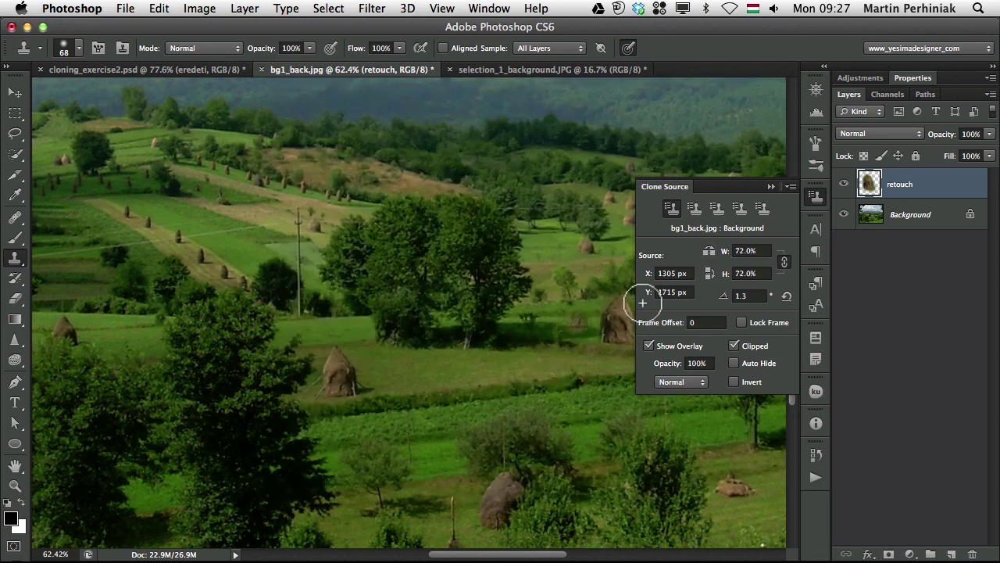
left_click(816, 196)
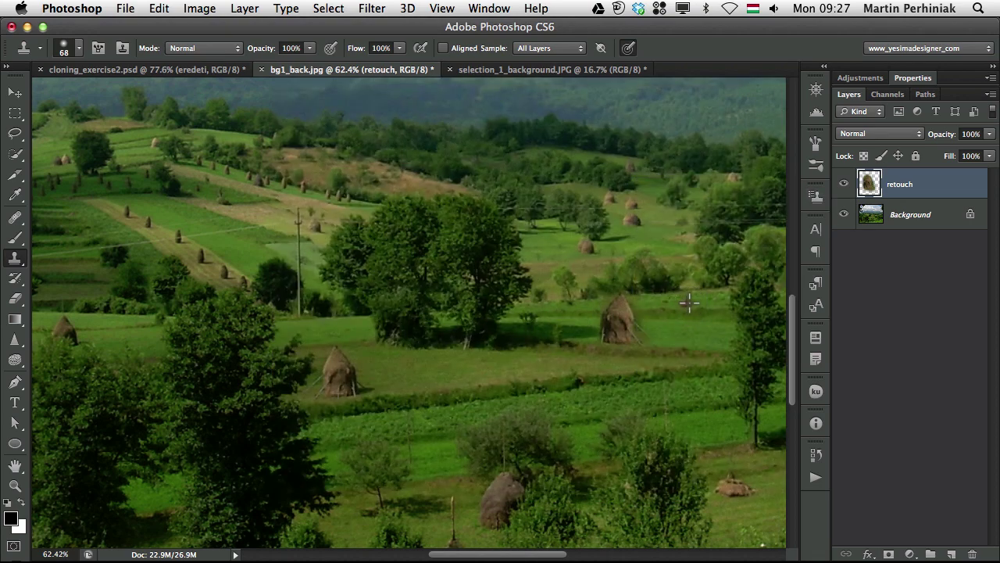
left_click_drag(688, 303, 689, 285)
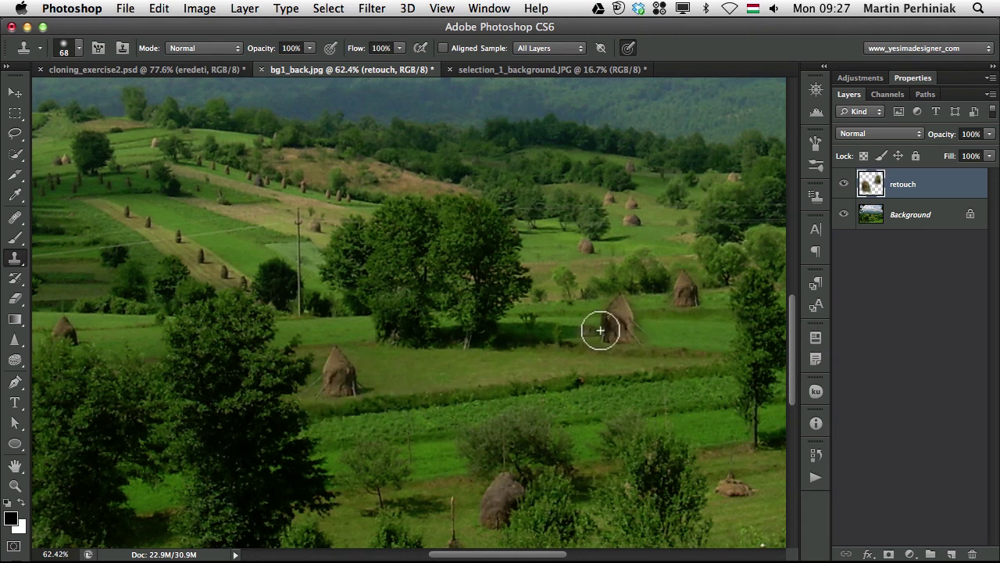
Undo two stray clone strokes painted near the haystacks
left_click_drag(607, 326, 638, 331)
key("super+z")
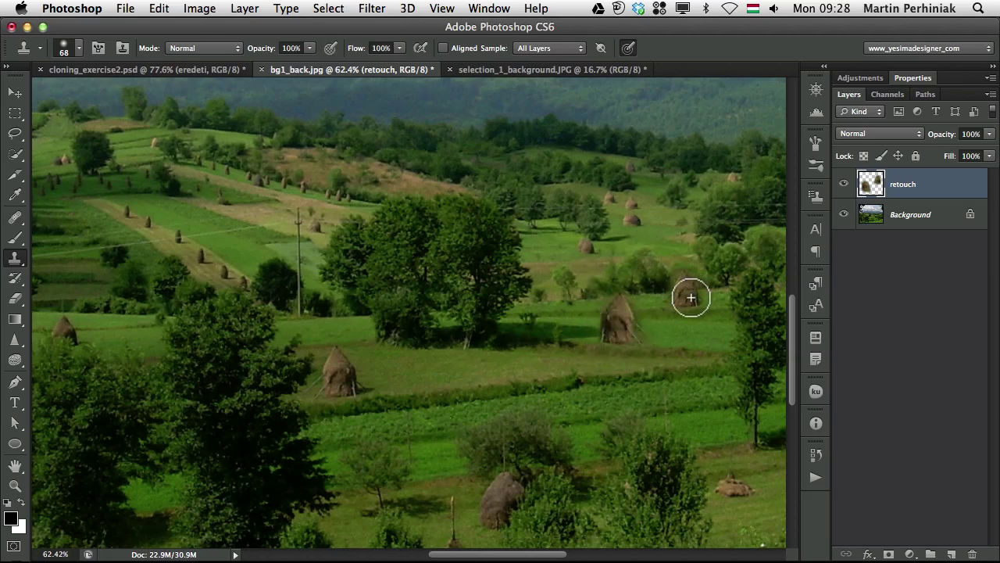
left_click_drag(690, 295, 694, 306)
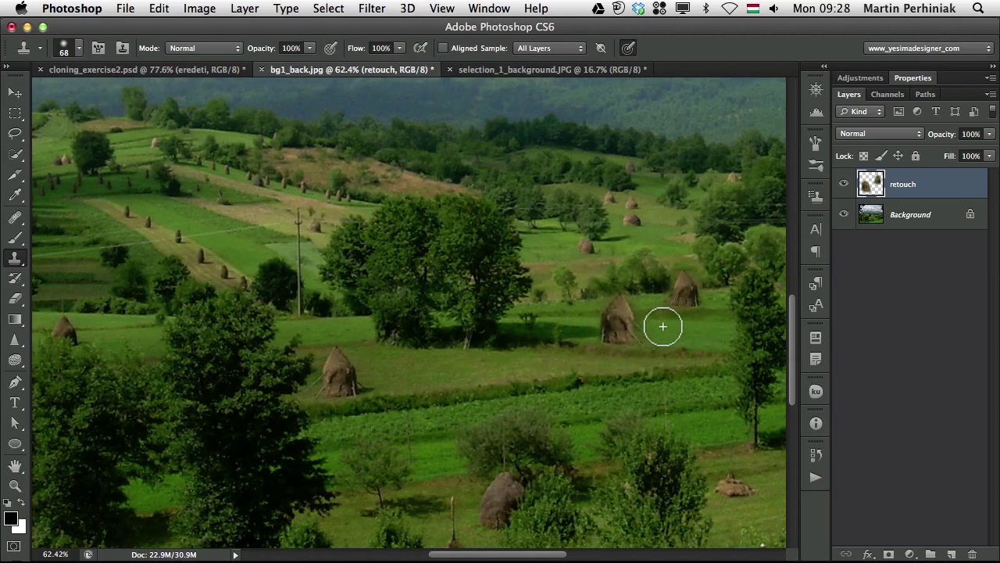
key("super+z")
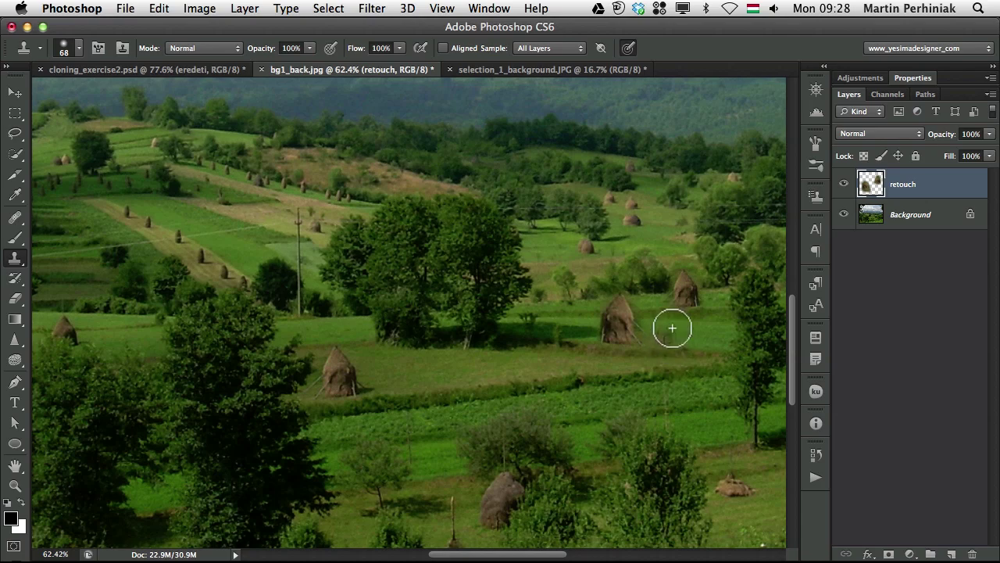
Scale the clone source to 22% and stamp a tiny haystack into the distant field
left_click(816, 196)
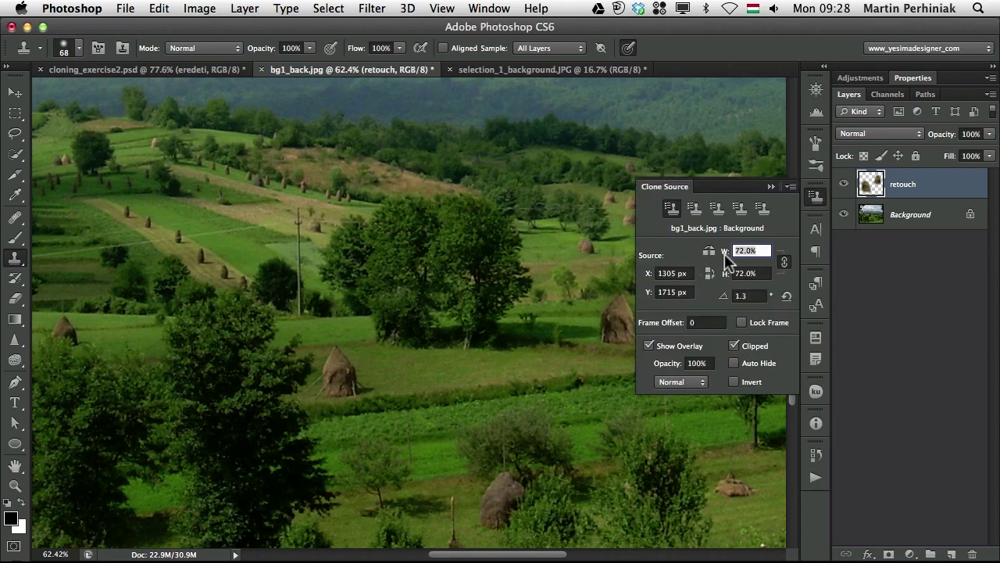
left_click_drag(725, 253, 686, 245)
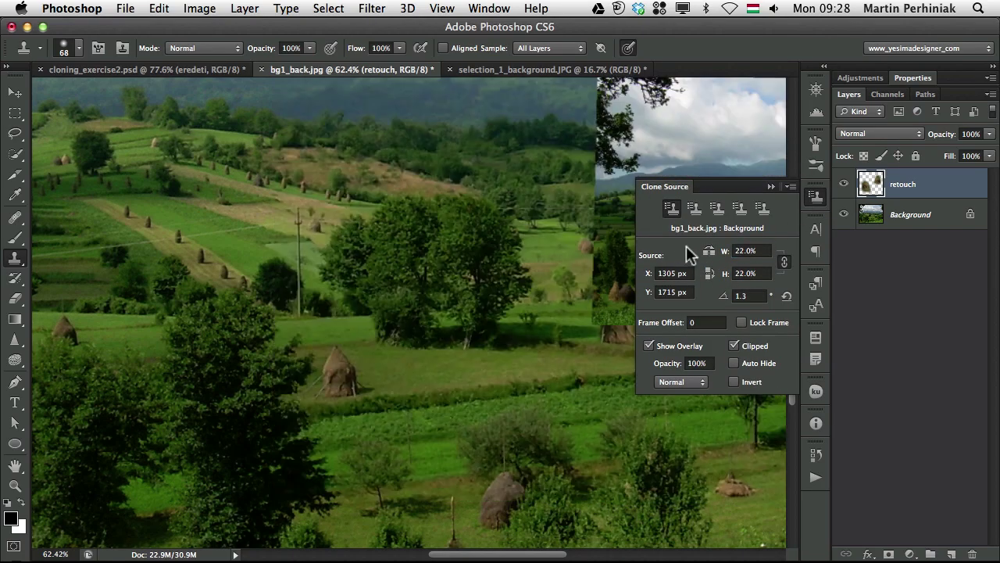
left_click(816, 196)
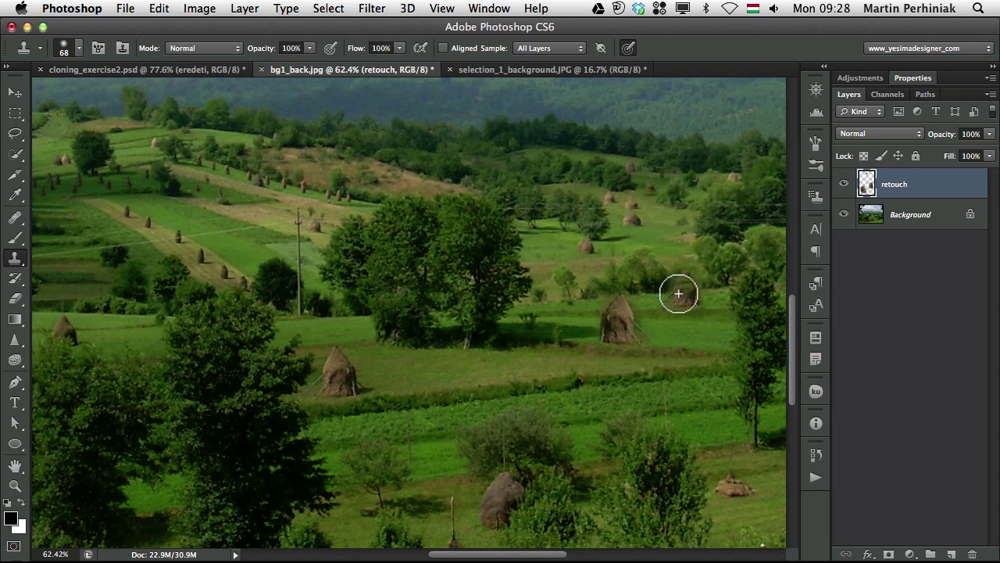
left_click(661, 244)
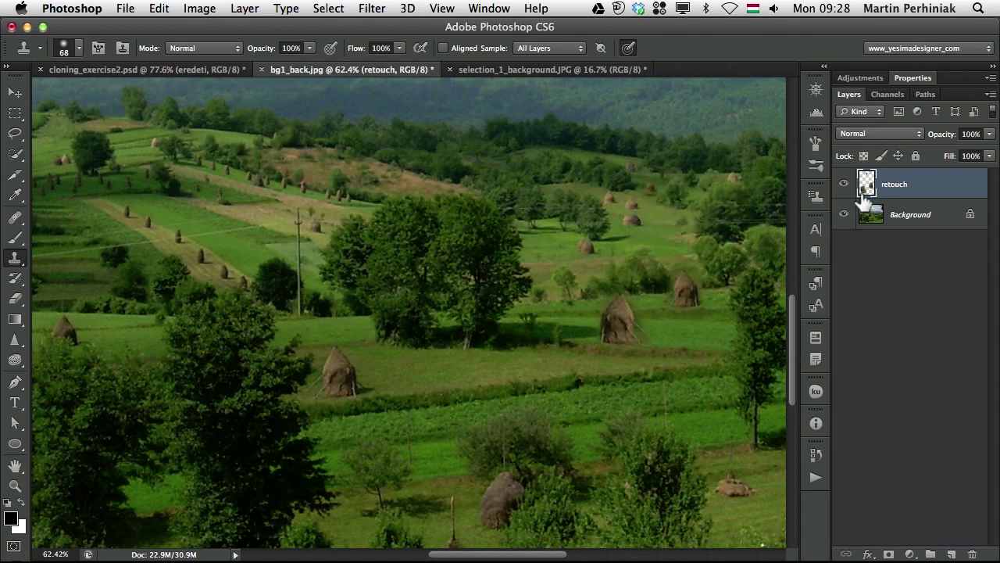
Enlarge the clone source to 104% and stamp a small haystack into the grass
left_click(816, 196)
left_click_drag(724, 254, 791, 256)
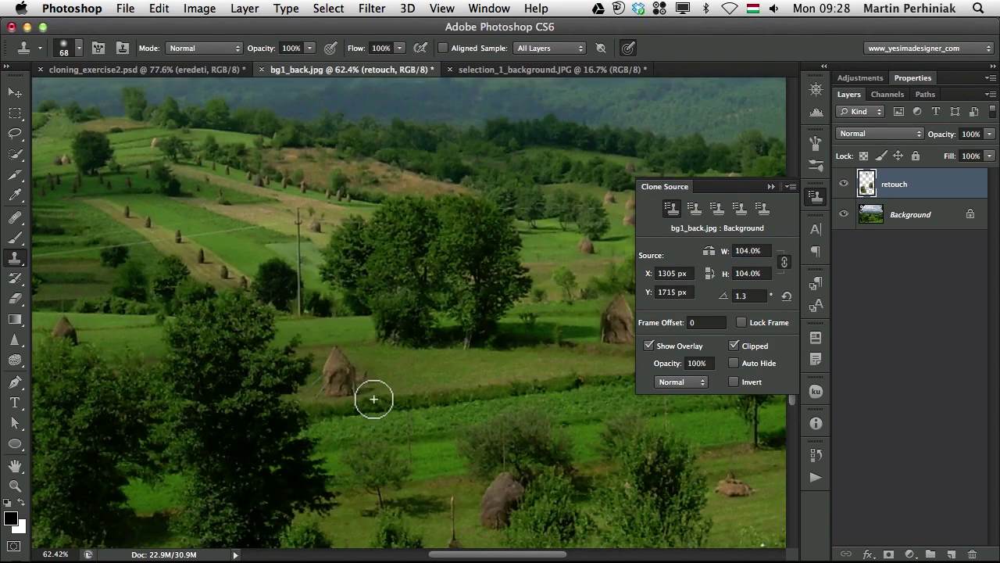
left_click(347, 353)
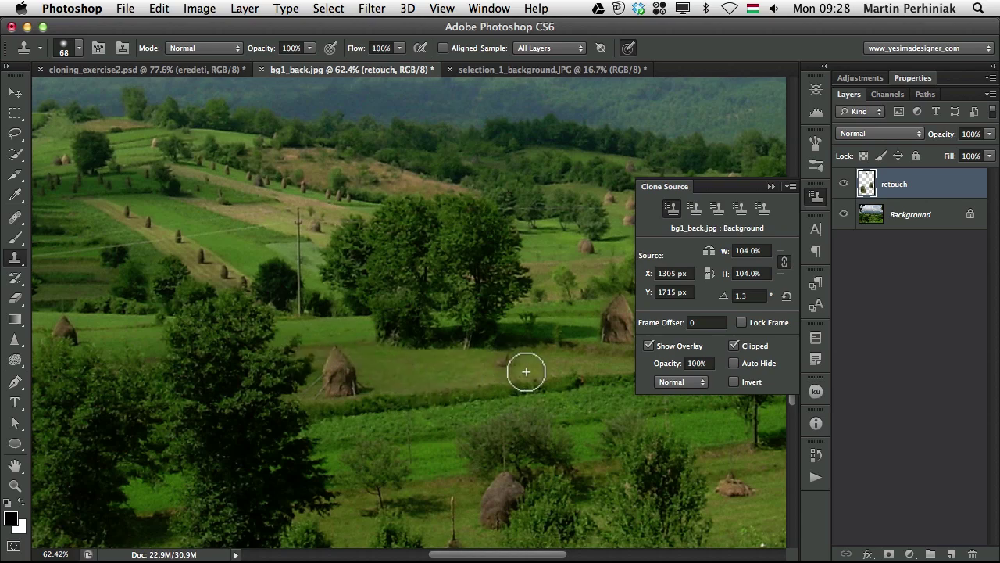
left_click_drag(543, 373, 323, 373)
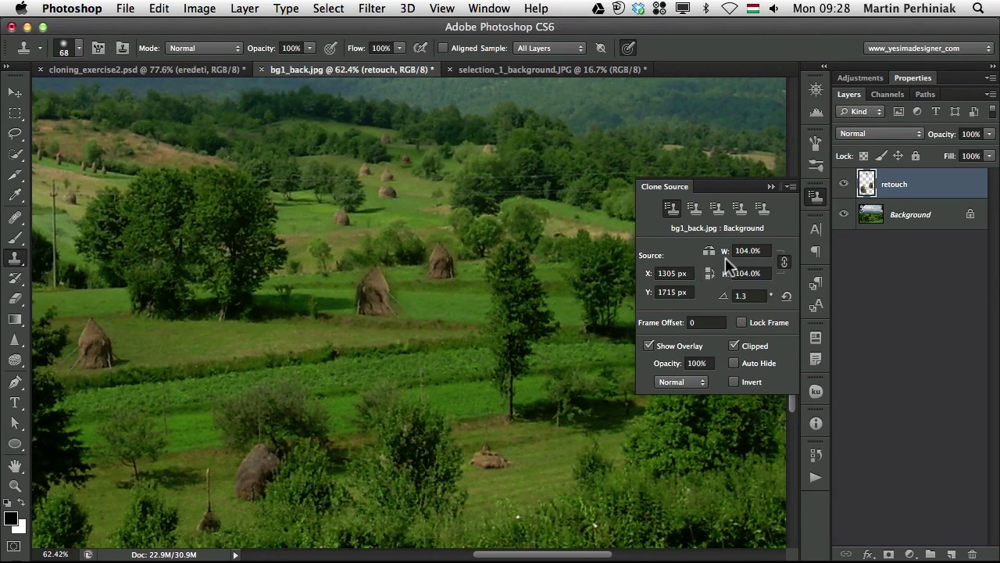
Enlarge the clone source to 122% and paint a larger haystack in the lower field
left_click_drag(726, 255, 743, 255)
mouse_move(512, 449)
left_mouse_down()
mouse_move(496, 430)
mouse_move(509, 416)
mouse_move(514, 440)
mouse_move(508, 407)
mouse_move(543, 462)
left_mouse_up()
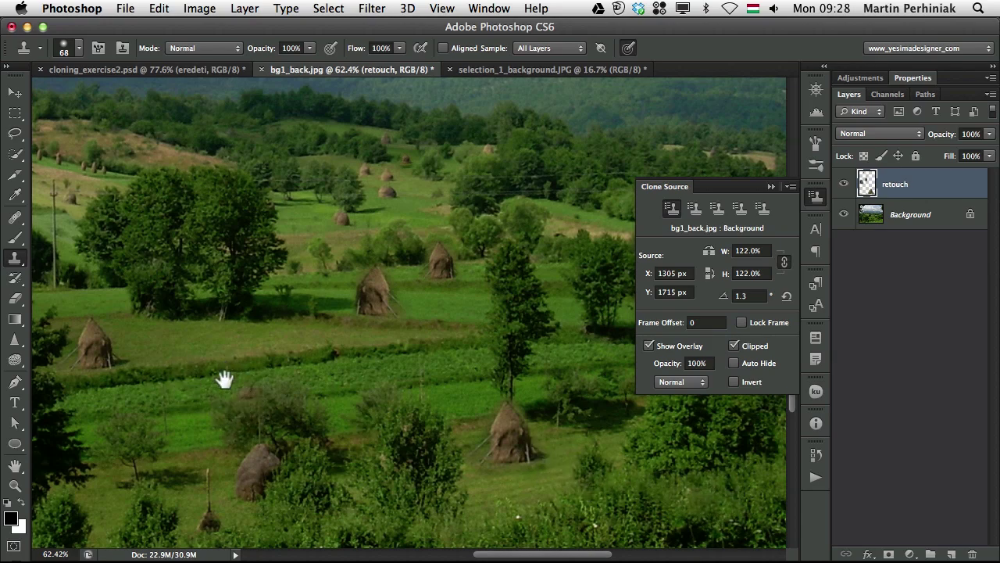
left_click_drag(230, 390, 294, 400)
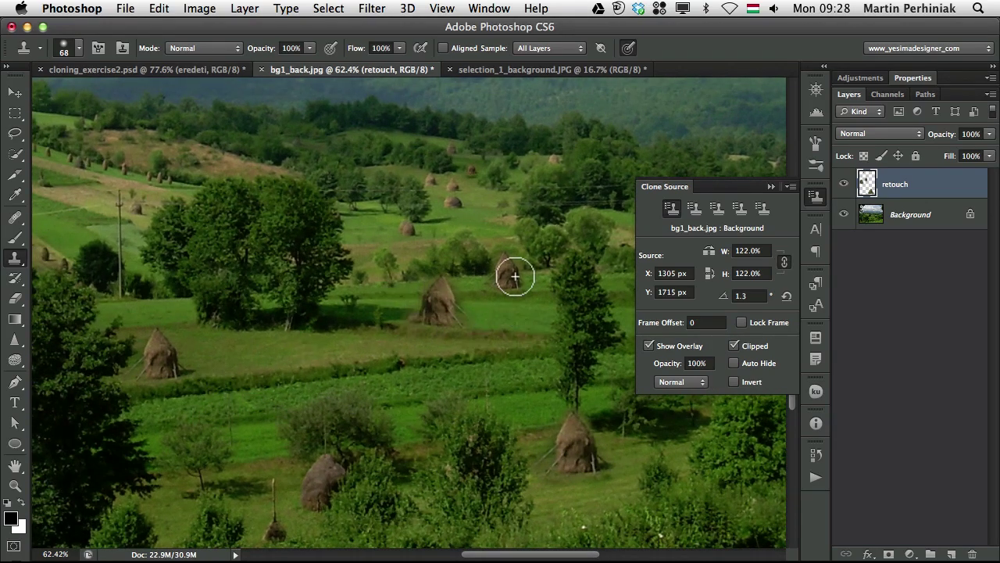
left_click_drag(447, 314, 434, 285)
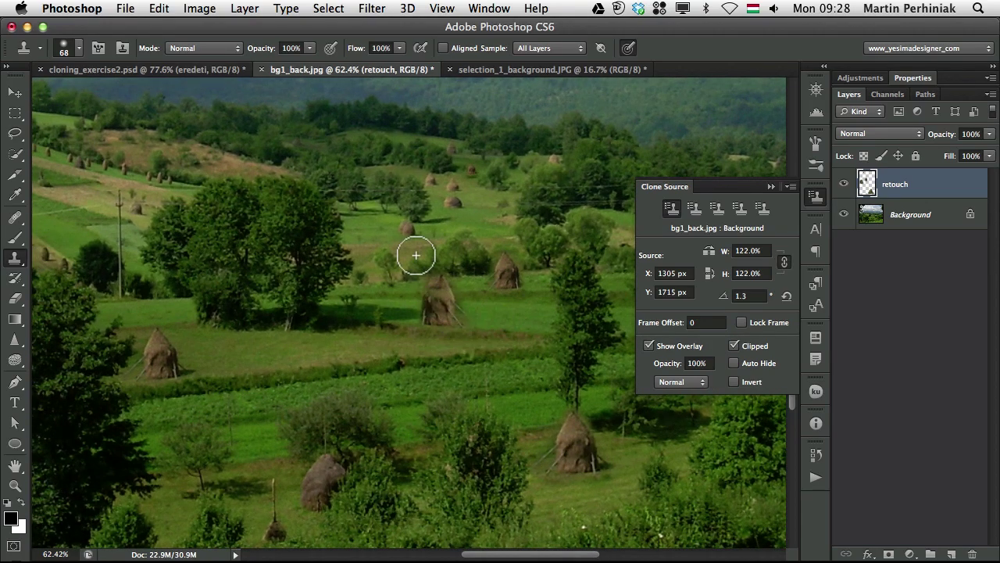
Set the Clone Stamp to Screen mode at 20% opacity, then reopen the Clone Source settings
left_click(816, 197)
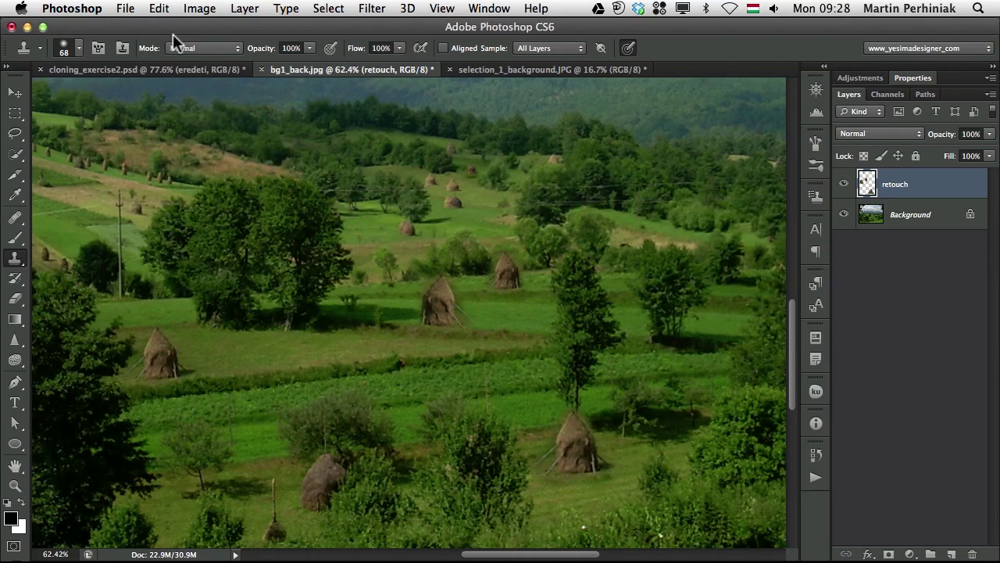
left_click(196, 47)
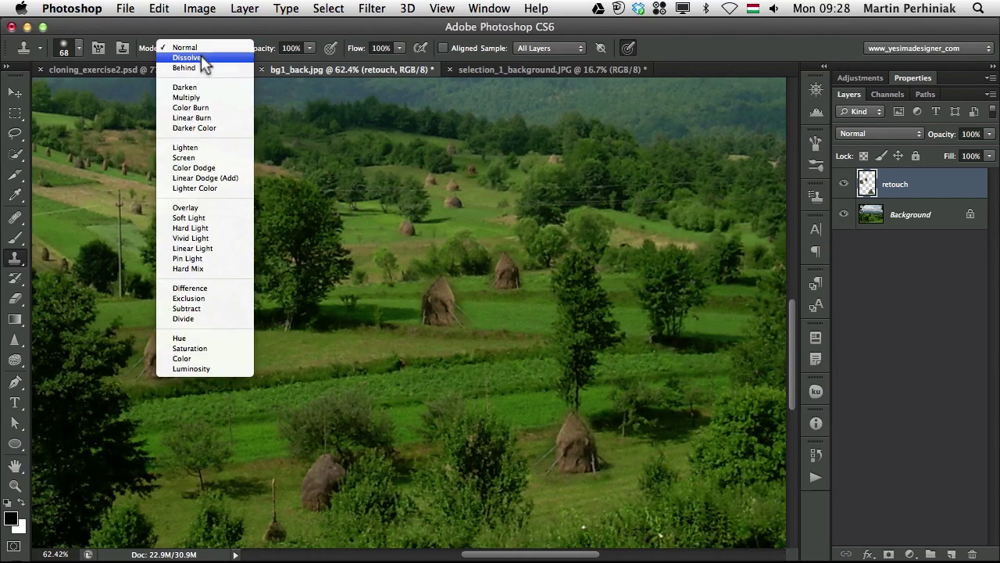
left_click(191, 157)
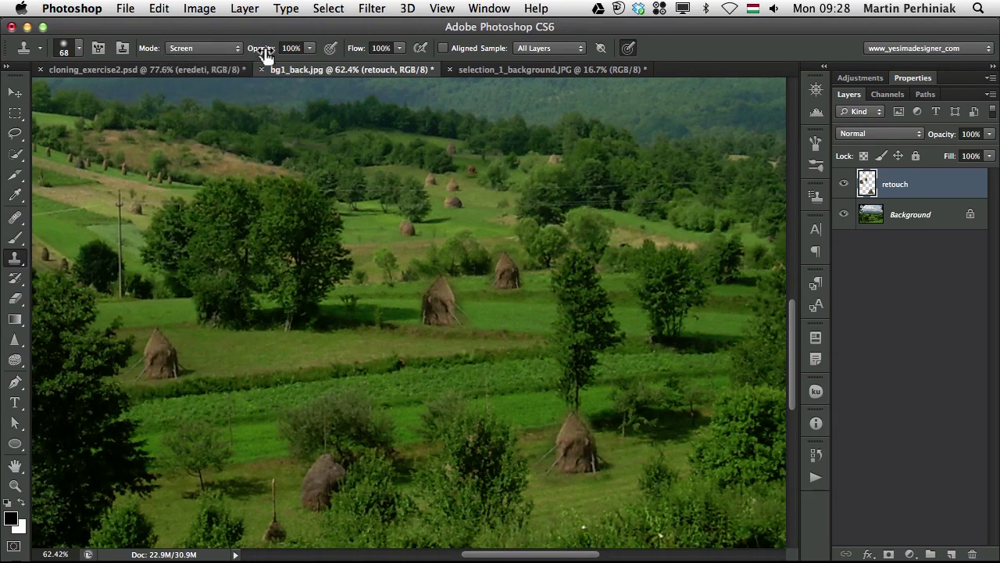
key("2")
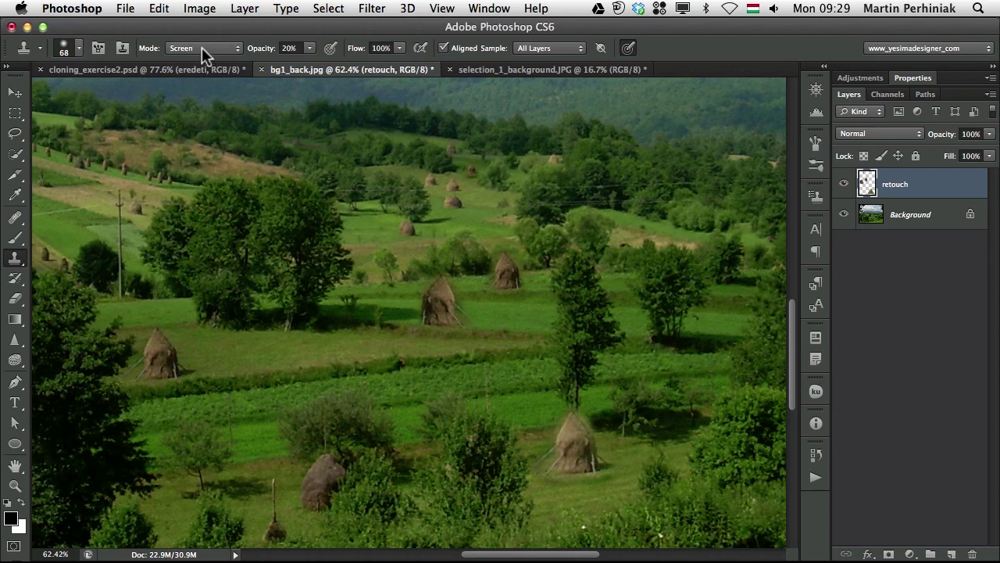
left_click(816, 196)
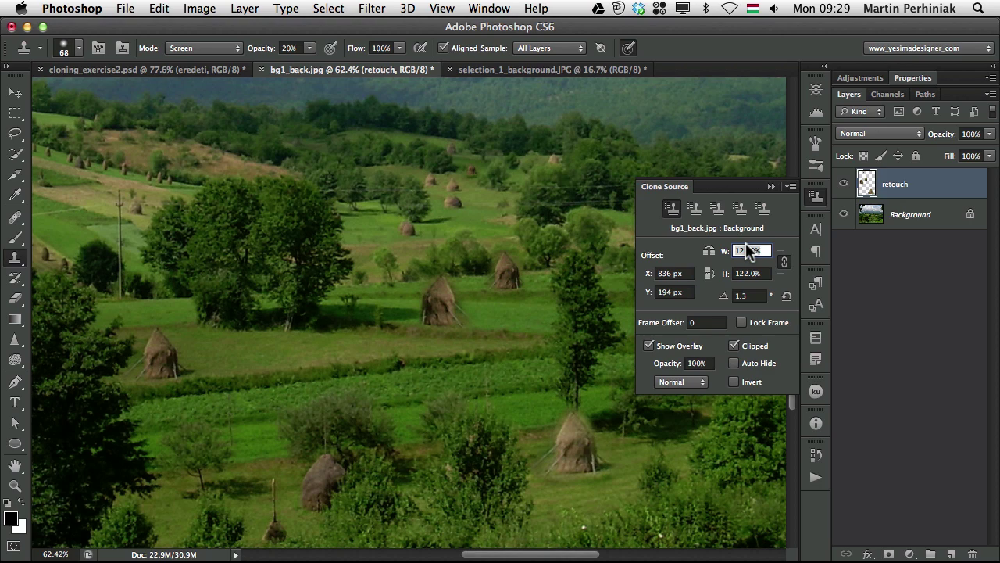
Zoom out and sample bg1_back.jpg's retouch layer as the clone source
key("super+minus")
key("super+minus")
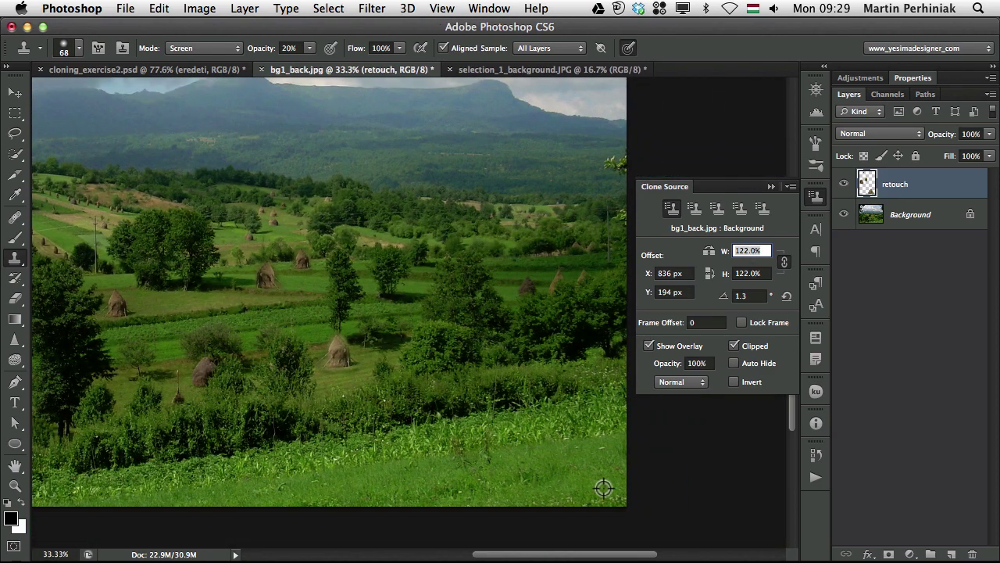
left_click(605, 486, "alt")
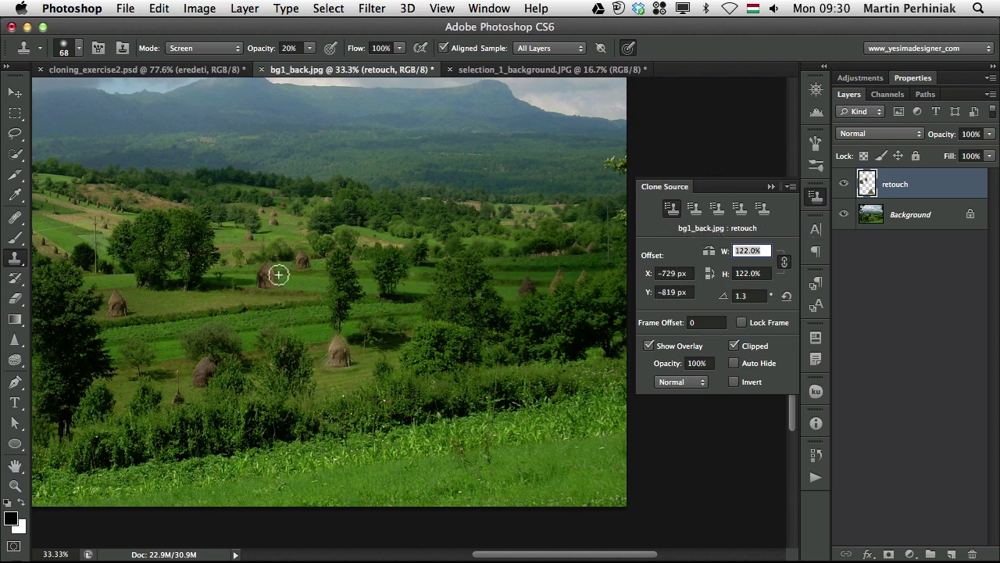
Switch to selection_1_background.JPG and zoom in on the mountain photo
left_click(505, 68)
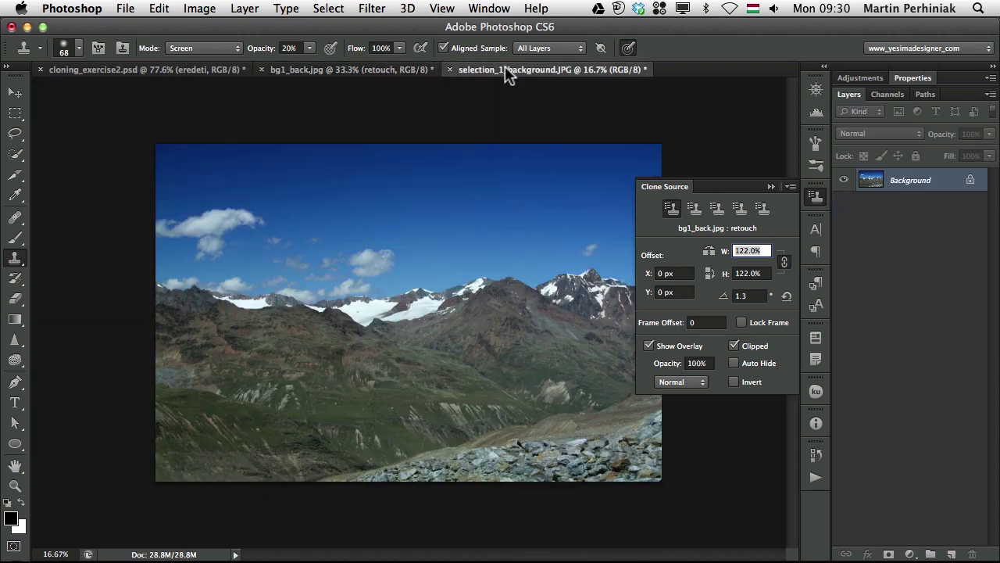
left_click(813, 199)
key("z")
left_click_drag(642, 473, 664, 465)
key("s")
Add a new layer named 'retouch' above Background
key("alt+shift+super+n")
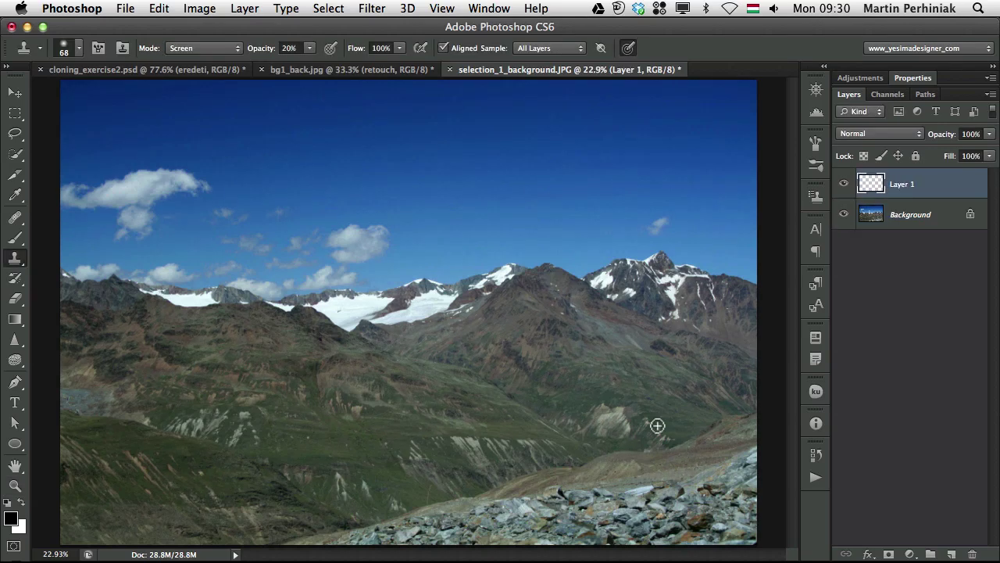
double_click(905, 186)
type("retouch")
key("Return")
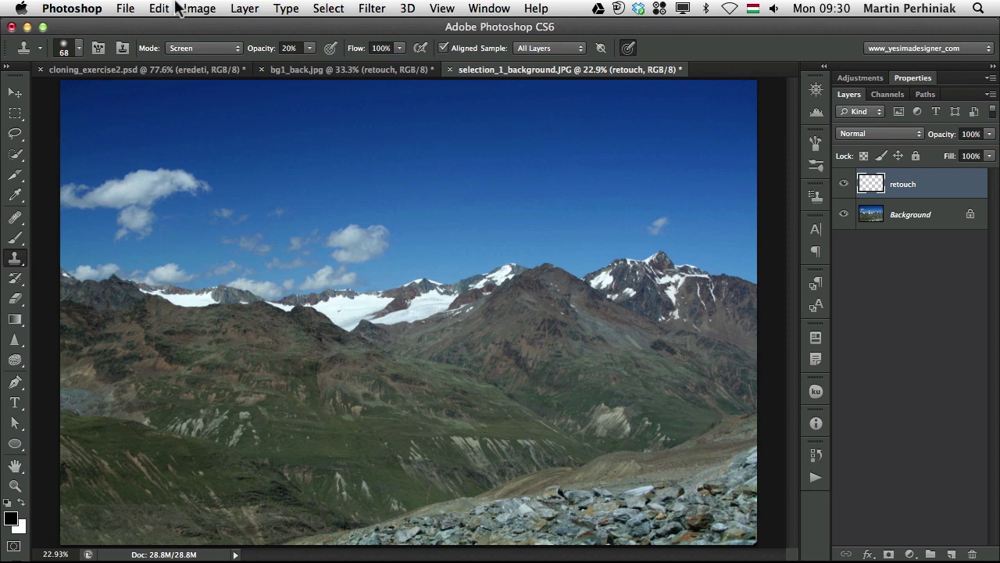
Reset the Clone Stamp to Normal mode, 100% opacity and a 155 px brush
left_click(199, 49)
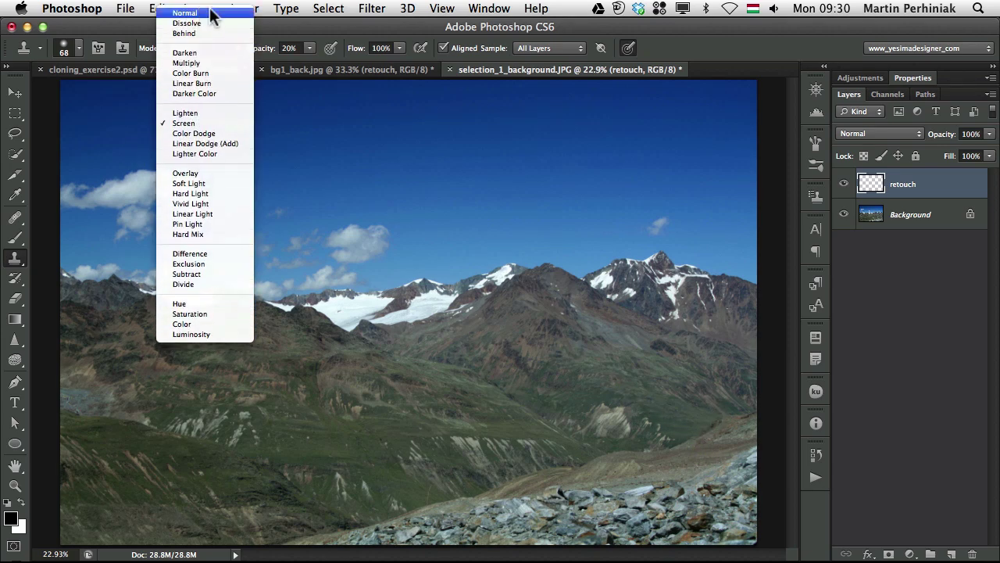
left_click(227, 16)
key("0")
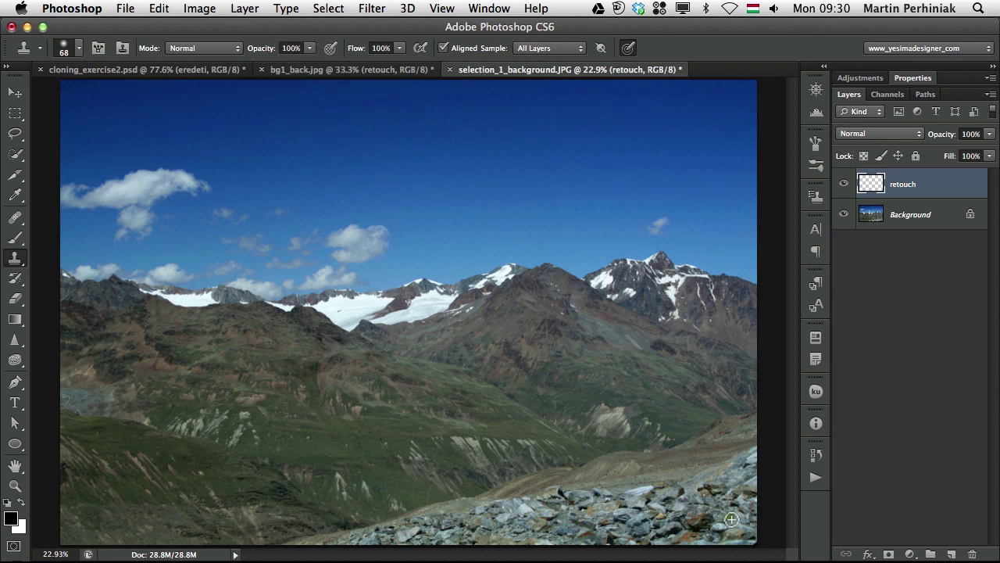
mouse_move(726, 530)
left_mouse_down()
mouse_move(757, 535)
mouse_move(745, 513)
mouse_move(747, 524)
mouse_move(695, 542)
mouse_move(730, 522)
mouse_move(754, 486)
mouse_move(688, 538)
mouse_move(676, 539)
mouse_move(709, 506)
mouse_move(597, 551)
mouse_move(654, 511)
mouse_move(510, 550)
mouse_move(577, 513)
mouse_move(609, 533)
mouse_move(386, 549)
mouse_move(746, 485)
left_mouse_up()
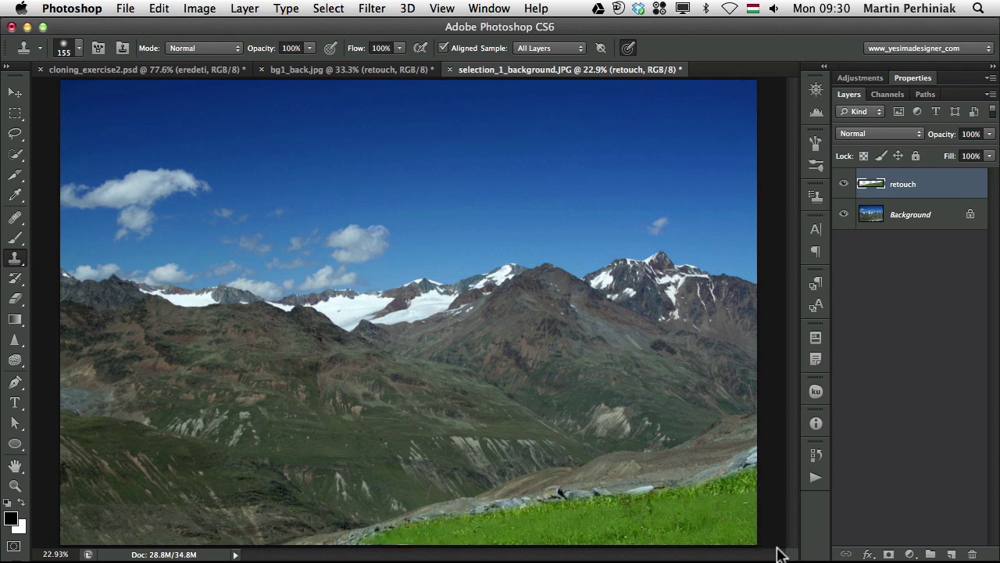
key("super+minus")
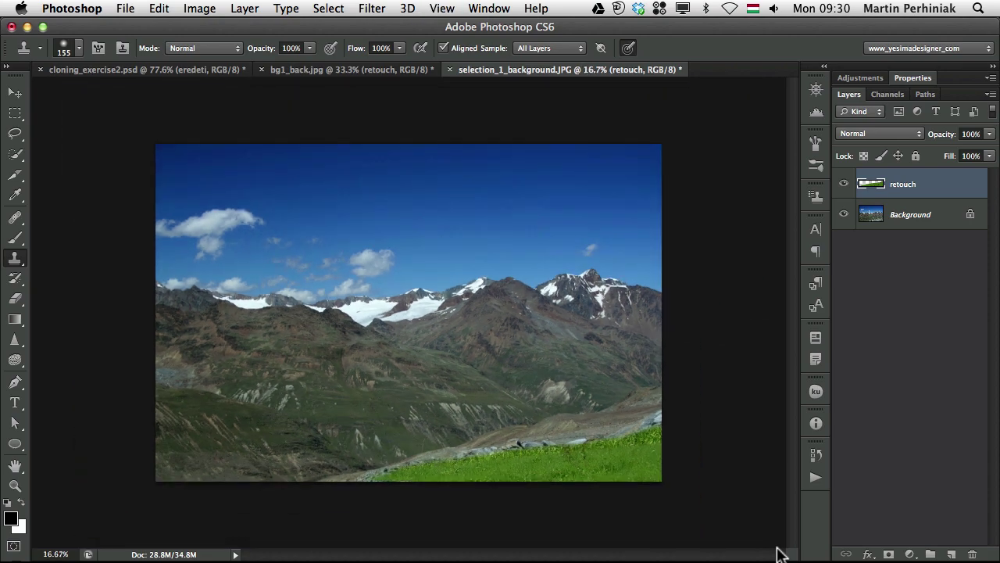
Pick the second clone source slot and sample the mountain photo's retouch layer
left_click(353, 68)
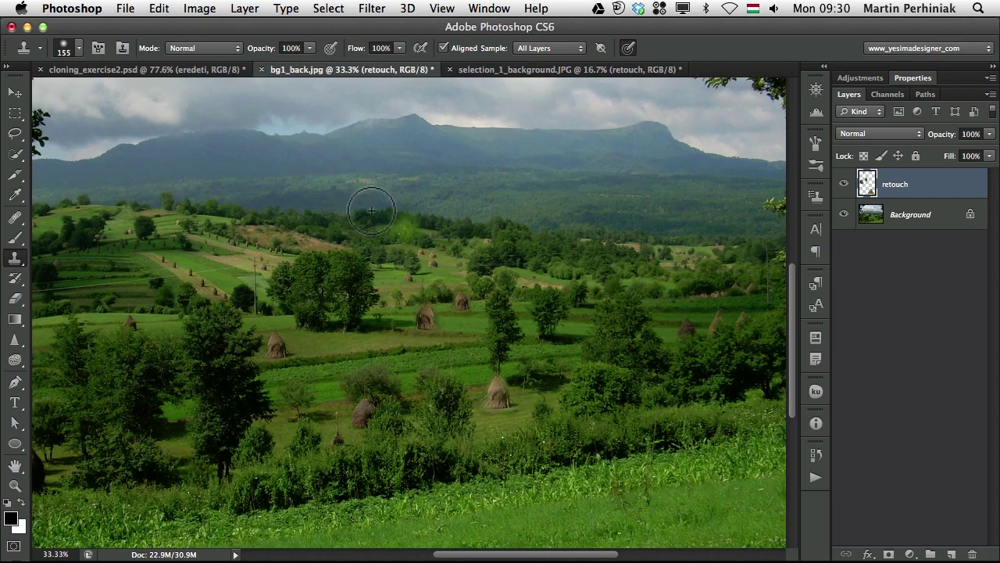
key("super+minus")
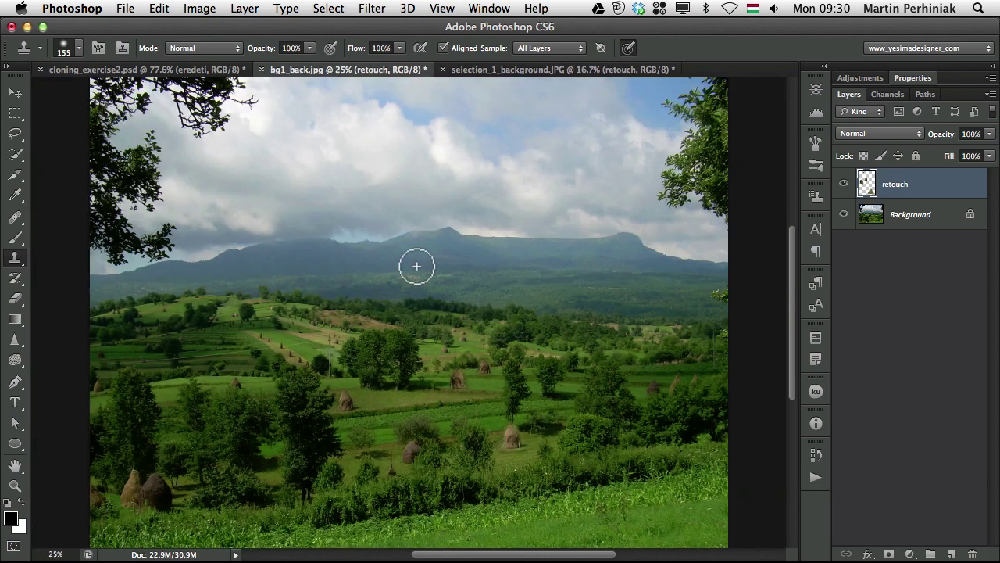
left_click(491, 68)
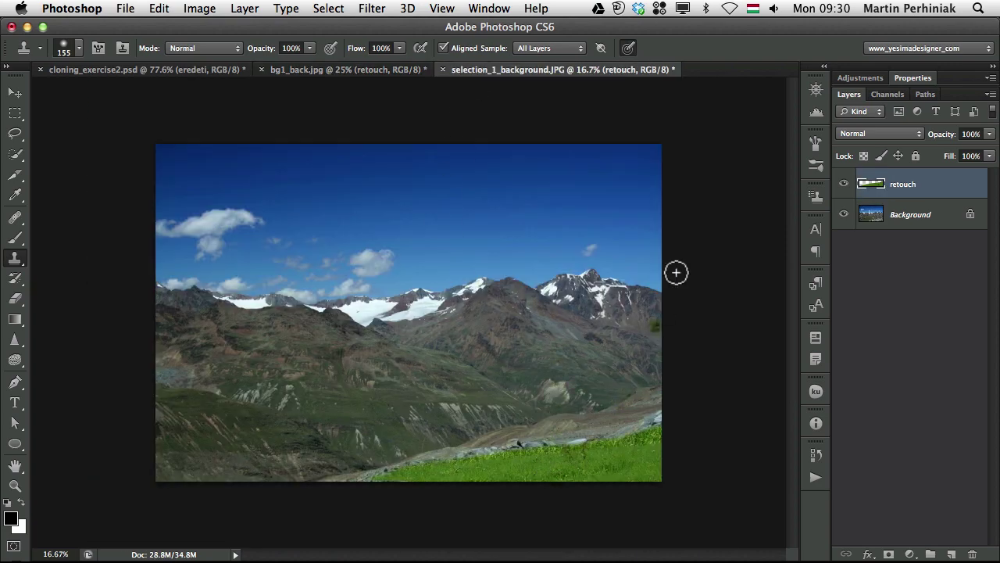
left_click(815, 195)
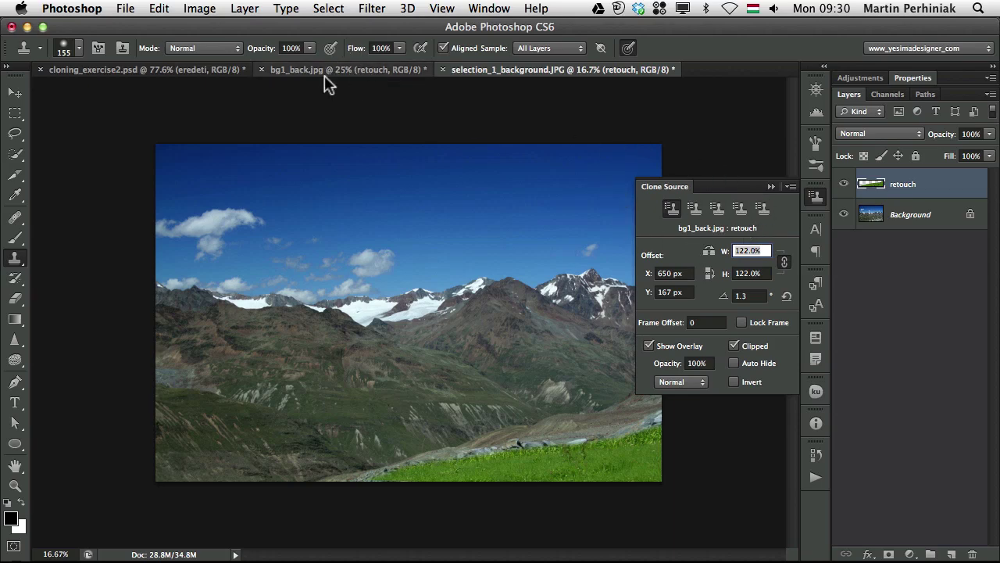
left_click(695, 209)
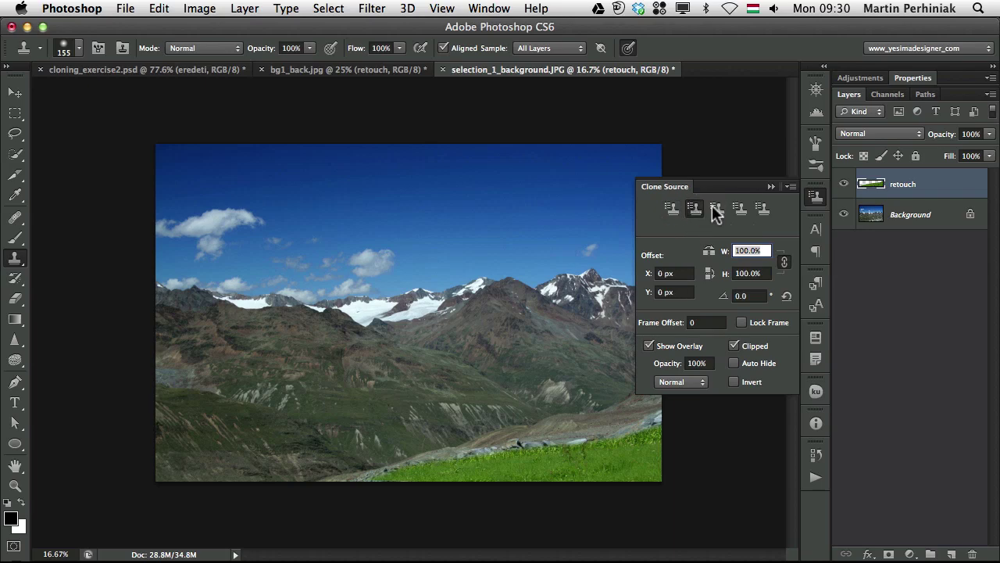
left_click(482, 277, "alt")
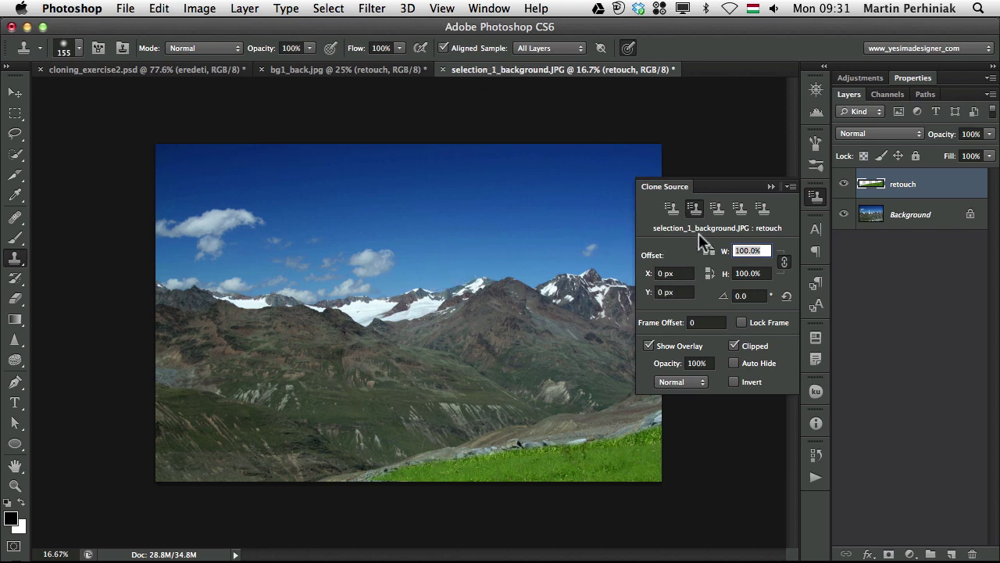
Check the first clone source, reselect the mountain source, and return to bg1_back.jpg
left_click(669, 209)
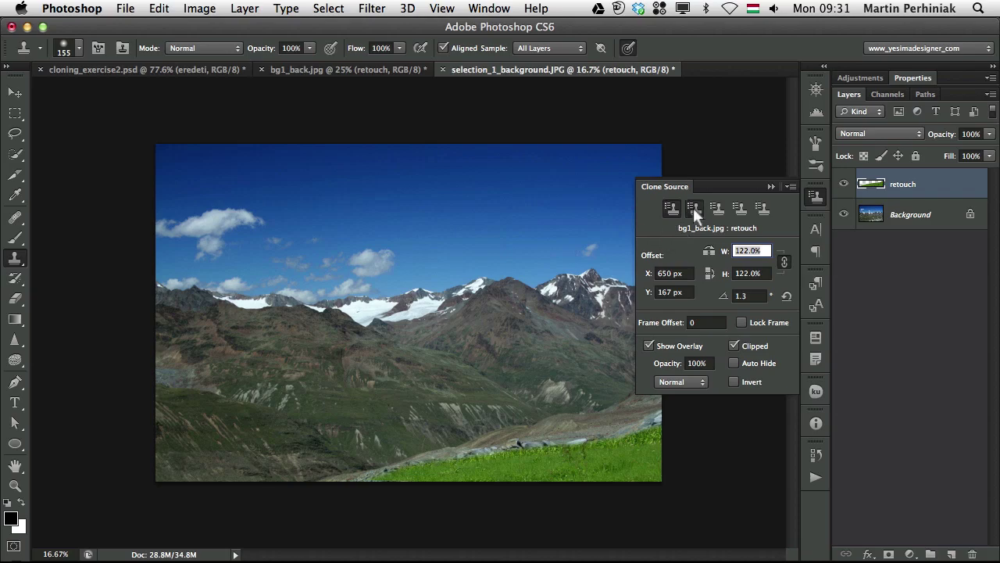
left_click(694, 209)
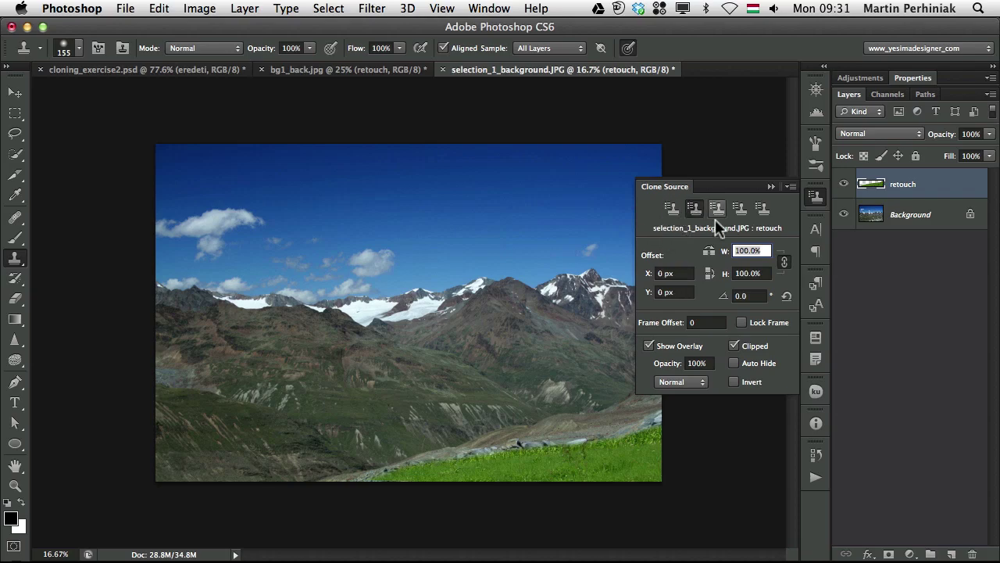
left_click(336, 69)
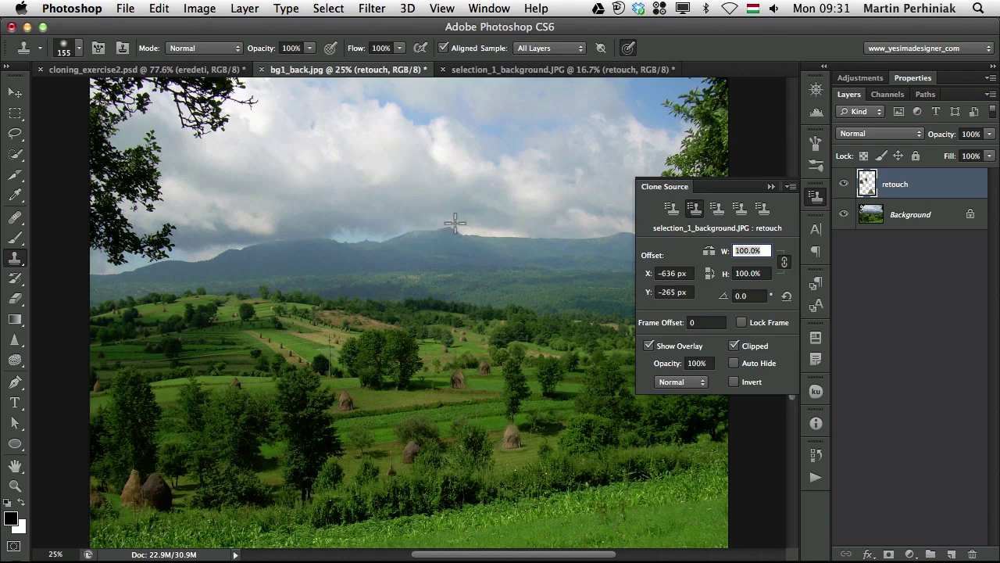
Clone snowy mountain peaks across bg1_back.jpg's ridge from left to far right, then bring up cloning_exercise2.psd
mouse_move(451, 228)
left_mouse_down()
mouse_move(383, 249)
mouse_move(411, 264)
mouse_move(495, 251)
mouse_move(507, 244)
mouse_move(478, 246)
mouse_move(473, 230)
mouse_move(530, 225)
mouse_move(516, 233)
mouse_move(532, 236)
mouse_move(519, 254)
mouse_move(492, 277)
left_mouse_up()
mouse_move(385, 285)
left_mouse_down()
mouse_move(344, 258)
mouse_move(285, 269)
mouse_move(328, 285)
mouse_move(265, 260)
mouse_move(164, 278)
mouse_move(251, 278)
mouse_move(167, 272)
mouse_move(94, 286)
mouse_move(151, 289)
left_mouse_up()
mouse_move(524, 273)
left_mouse_down()
mouse_move(543, 255)
mouse_move(507, 282)
mouse_move(472, 283)
mouse_move(514, 290)
mouse_move(533, 267)
mouse_move(547, 272)
mouse_move(598, 249)
left_mouse_up()
mouse_move(594, 249)
left_mouse_down()
mouse_move(381, 271)
mouse_move(397, 251)
mouse_move(442, 272)
mouse_move(444, 289)
mouse_move(431, 242)
mouse_move(469, 270)
mouse_move(438, 290)
left_mouse_up()
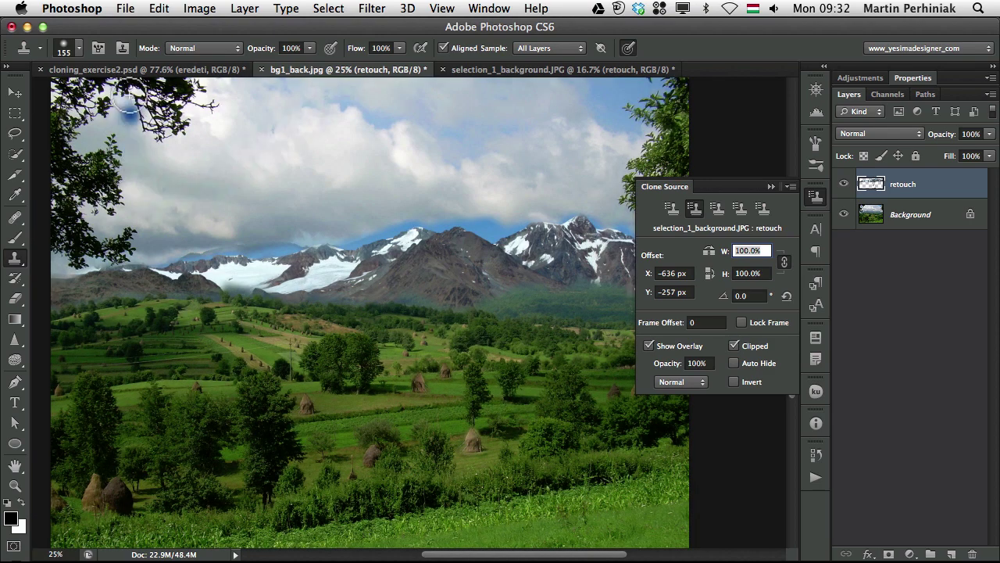
left_click(166, 65)
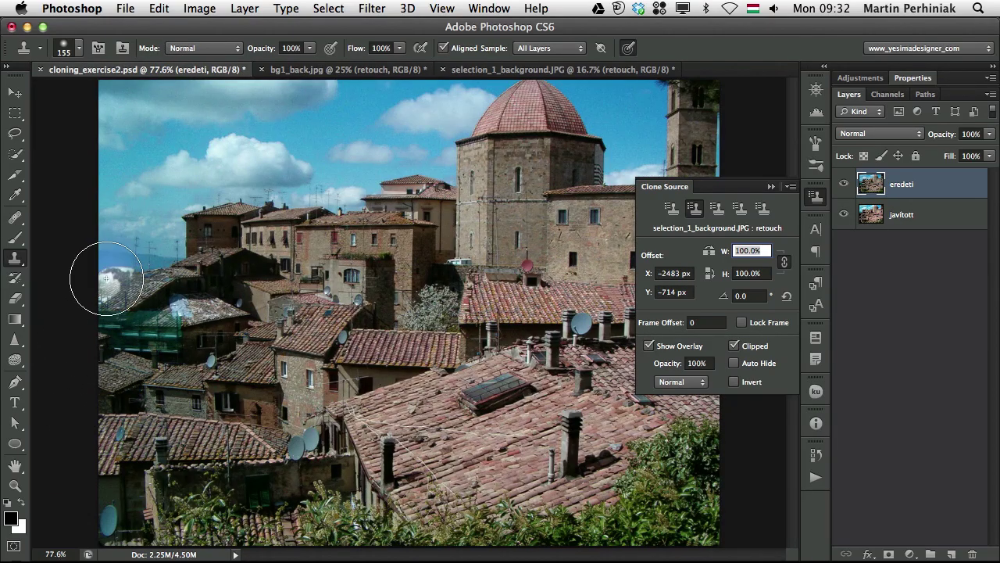
Toggle eredeti's visibility to compare with the retouched javitott layer, then zoom onto the green scaffolding
key("z")
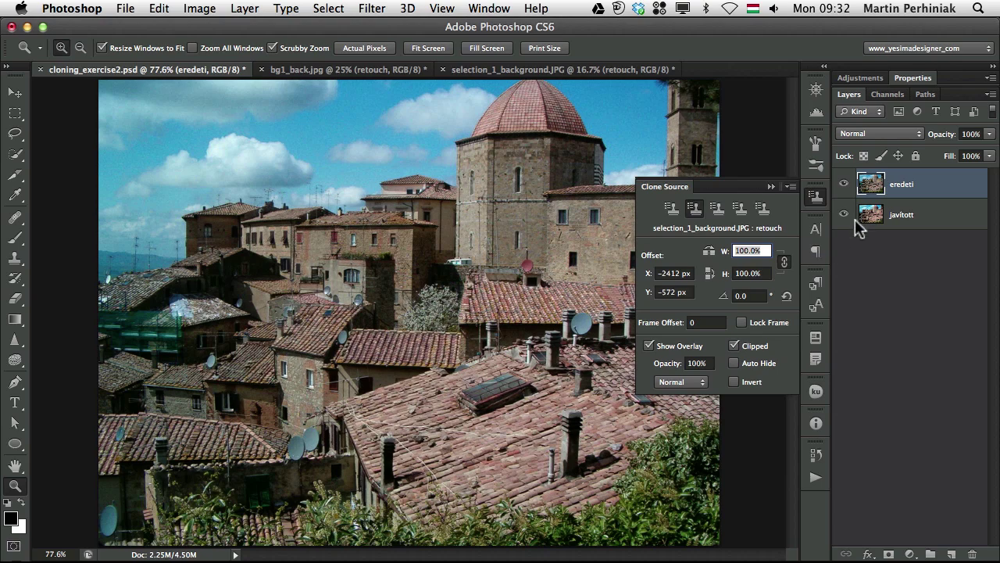
left_click(816, 199)
left_click(844, 185)
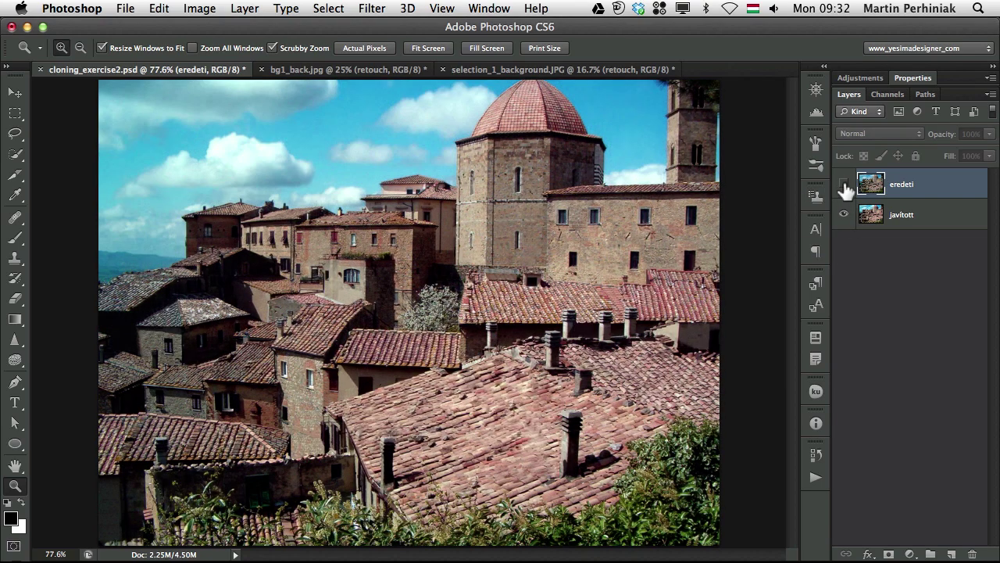
left_click(845, 186)
left_click(842, 186)
left_click(844, 186)
left_click(844, 185)
left_click(844, 185)
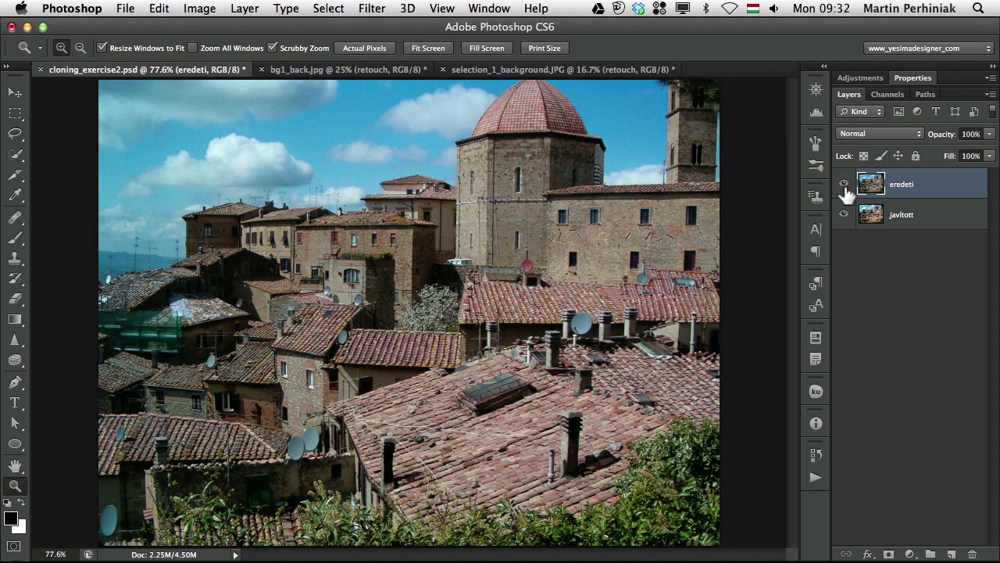
left_click(844, 185)
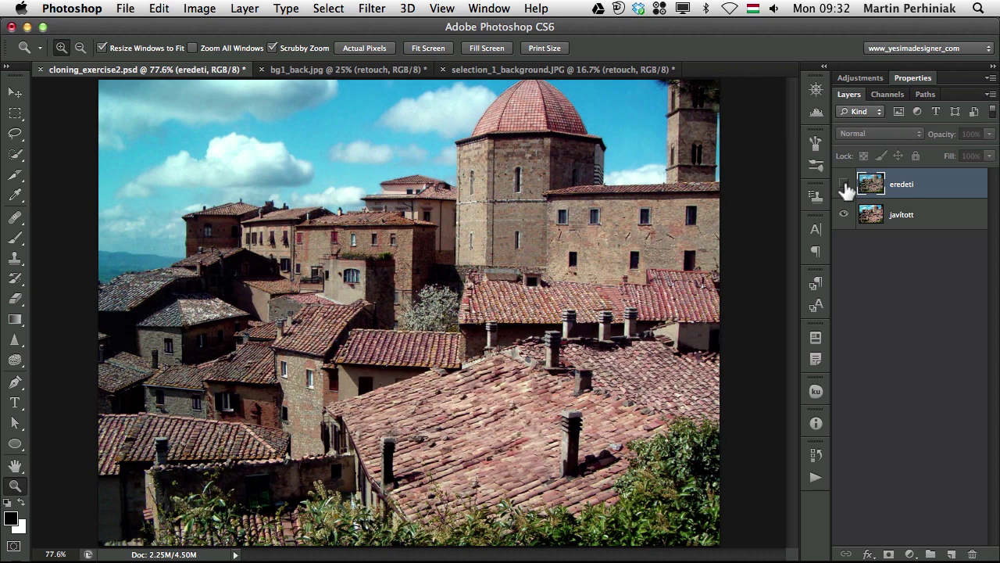
left_click(844, 185)
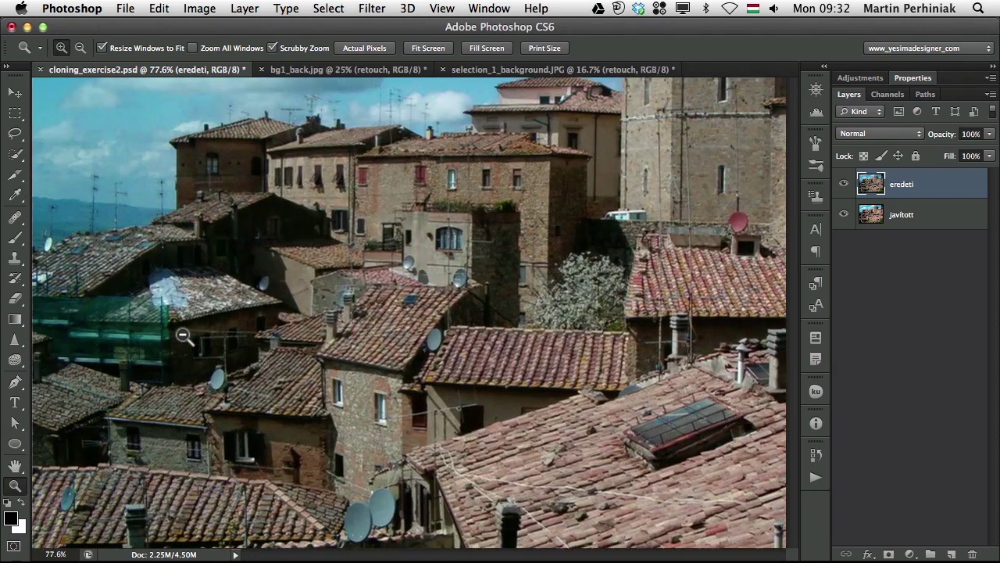
left_click(162, 346)
scroll(162, 347, "left", 3)
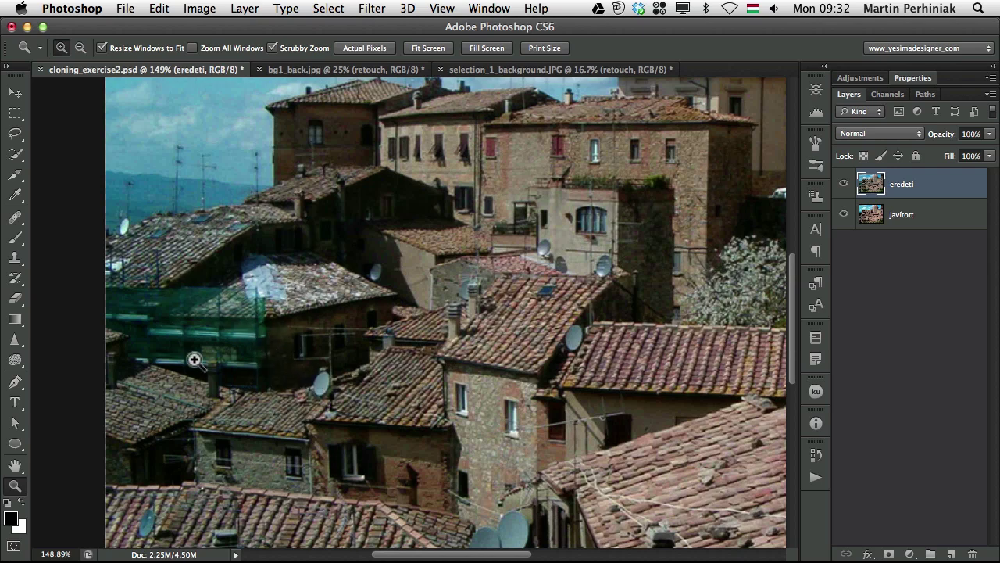
Add a new layer above eredeti and name it retouch
key("super+shift+alt+n")
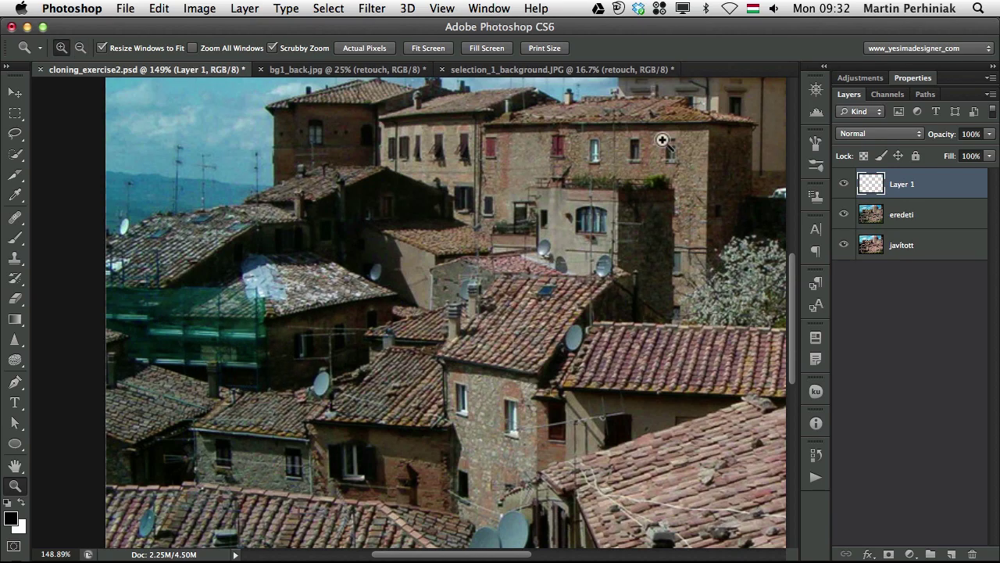
double_click(903, 187)
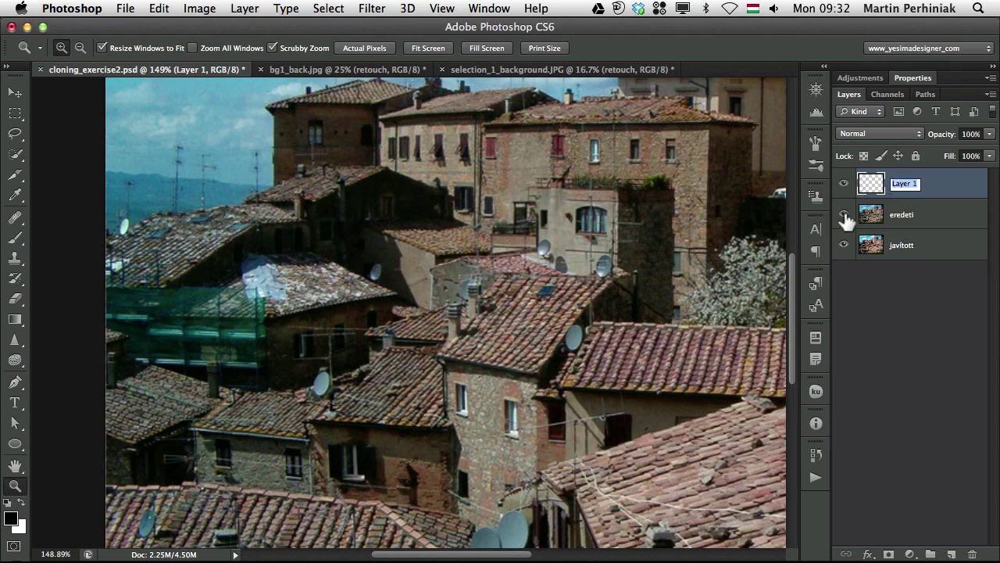
type("retouch")
key("Return")
Outline a Pen triangle around the roof slope above the scaffolding and load it as a selection
key("p")
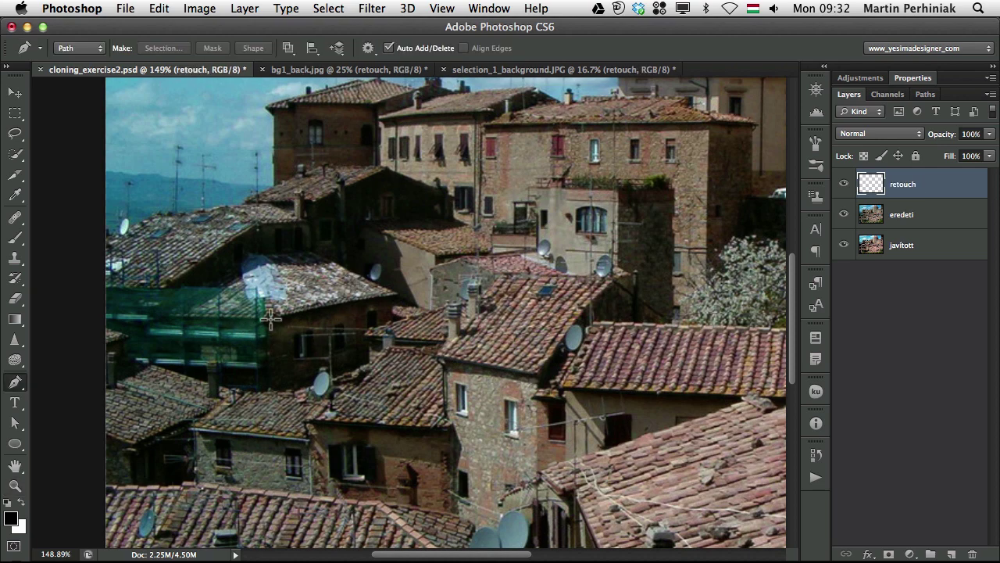
left_click(273, 318)
right_click(274, 318)
key("Escape")
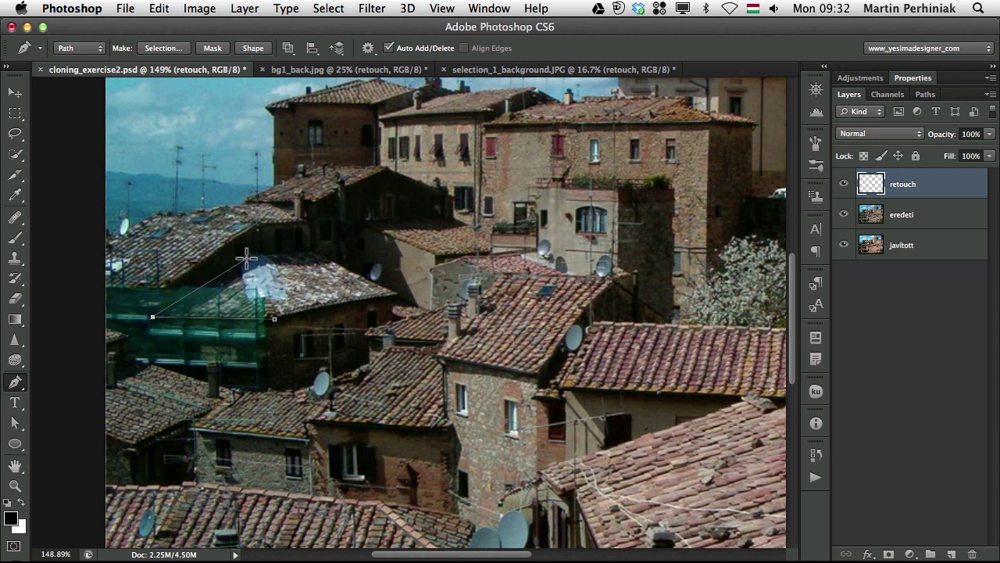
left_click(275, 317)
key("super+Return")
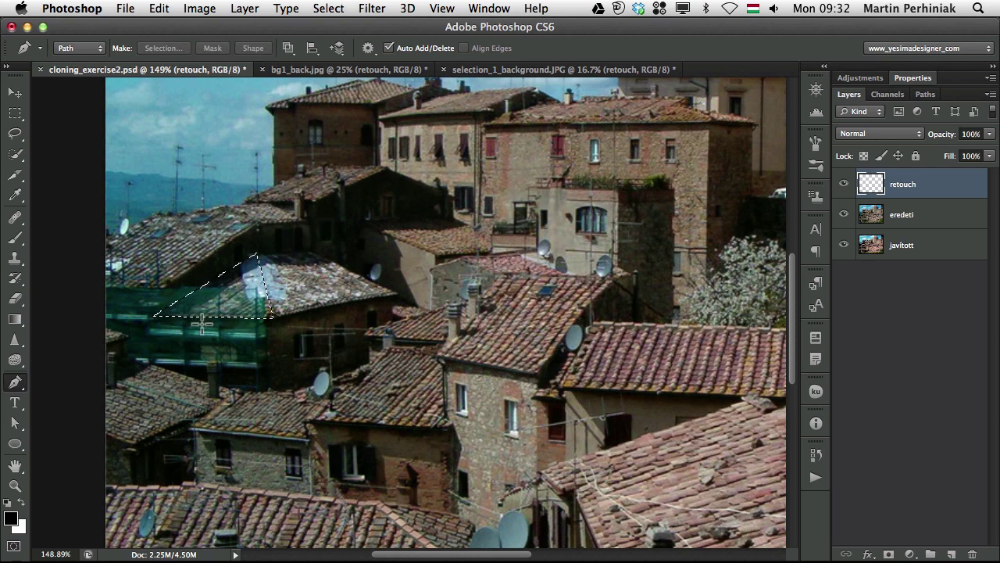
Set the Clone Stamp brush to 45 px and sample the roof tiles as source
key("s")
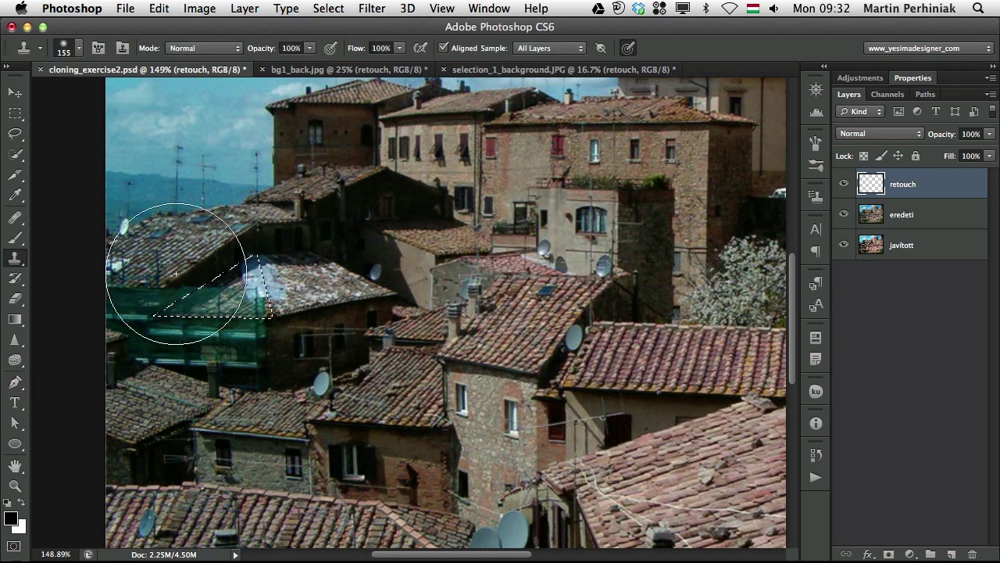
left_click_drag(287, 400, 222, 396)
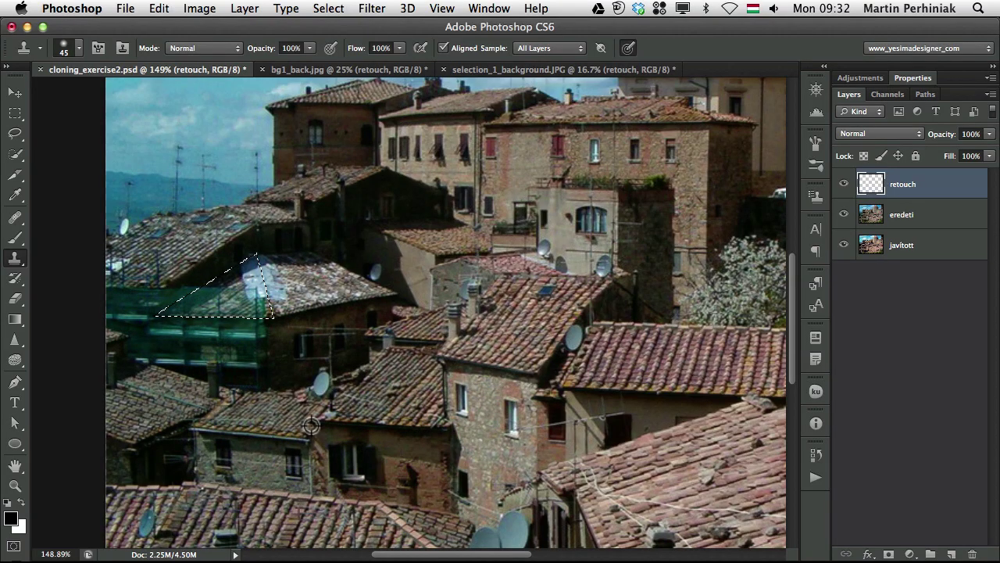
left_click(403, 400, "alt")
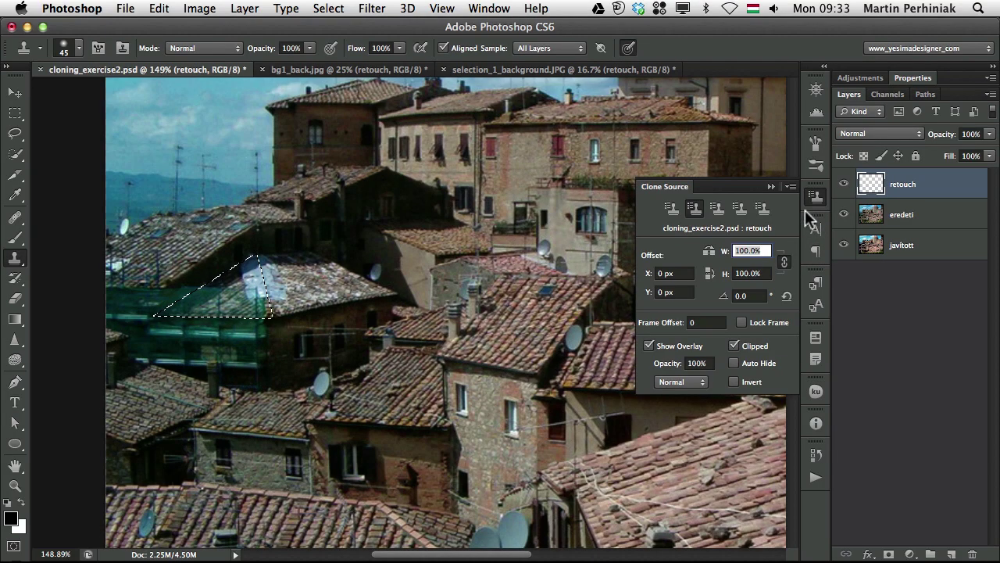
Scale the clone source to 63% and rotate it 8.3°
mouse_move(701, 252)
left_mouse_down()
mouse_move(724, 257)
mouse_move(702, 258)
left_mouse_up()
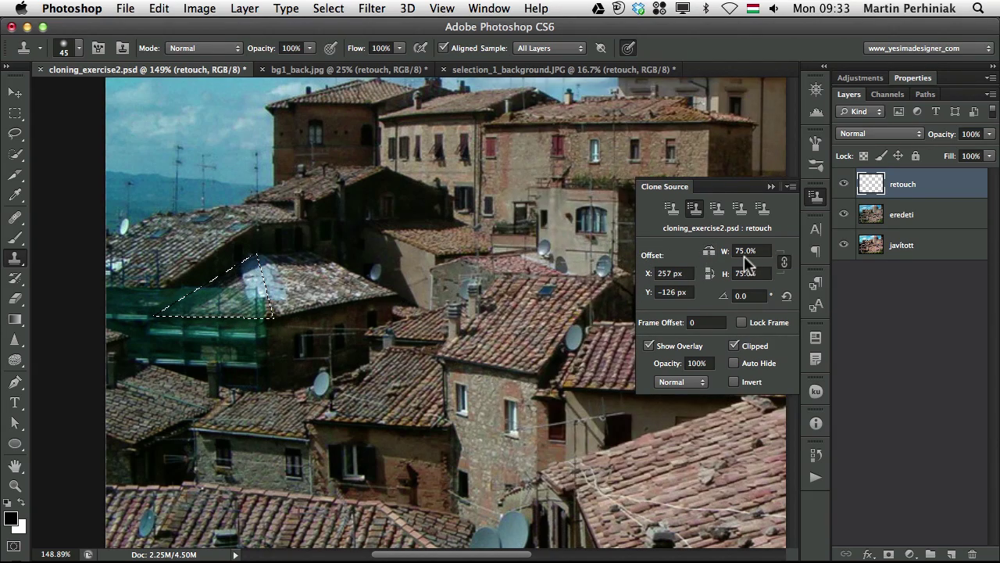
left_click_drag(730, 253, 708, 256)
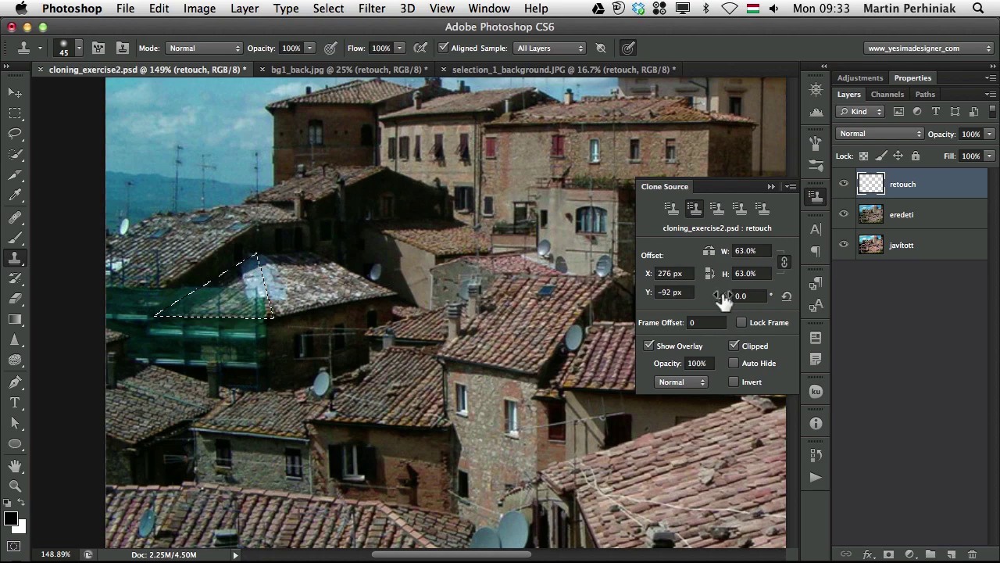
left_click_drag(723, 295, 760, 297)
left_click_drag(735, 297, 762, 298)
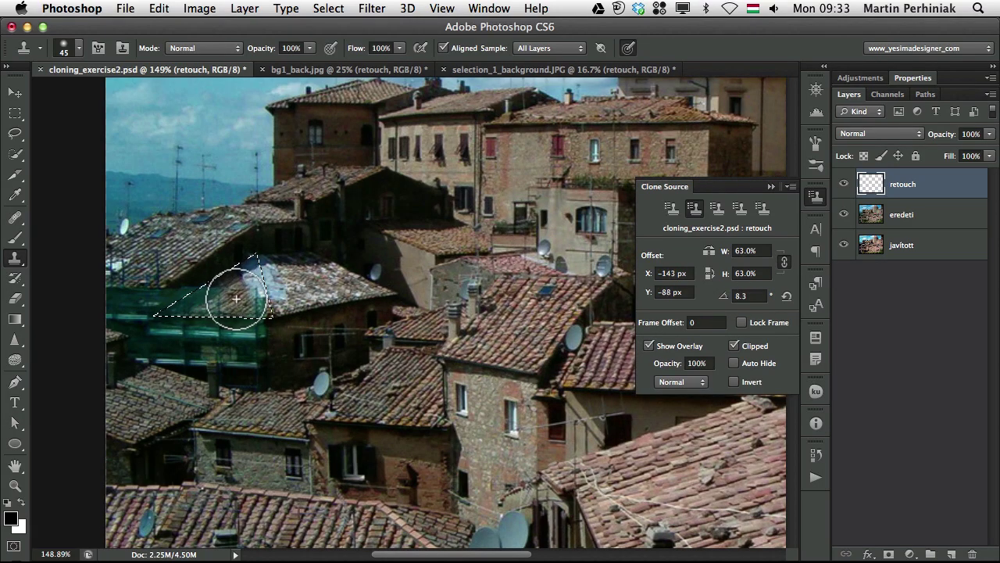
Resample the roof tiles, undo the stray test dab, and switch to non-aligned sampling
left_click(245, 308)
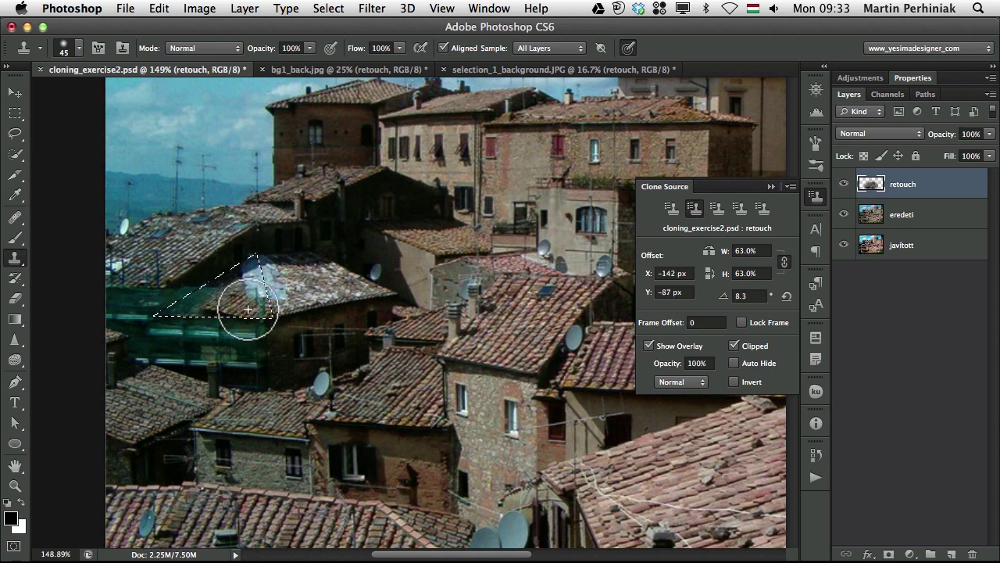
left_click(412, 372, "alt")
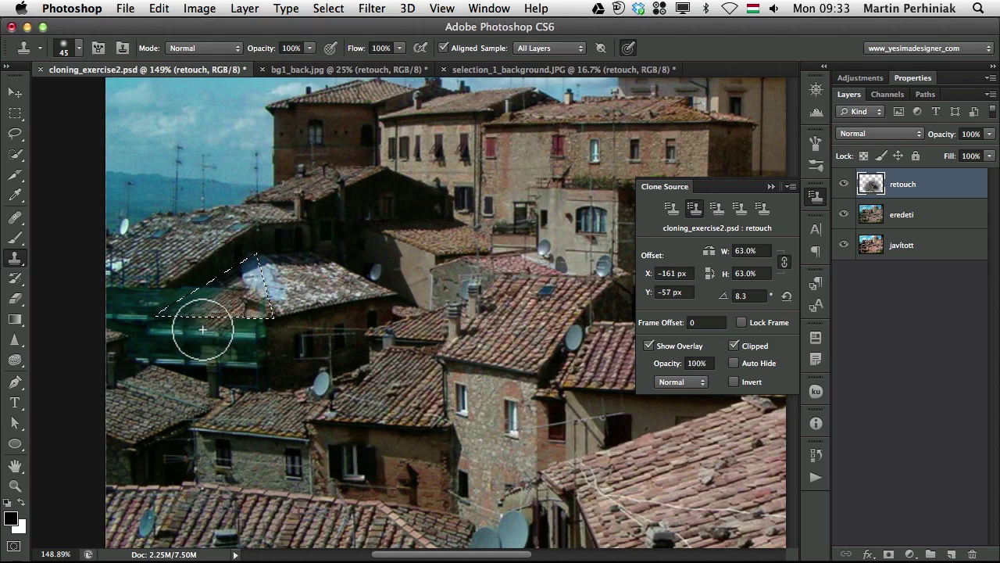
key("super+z")
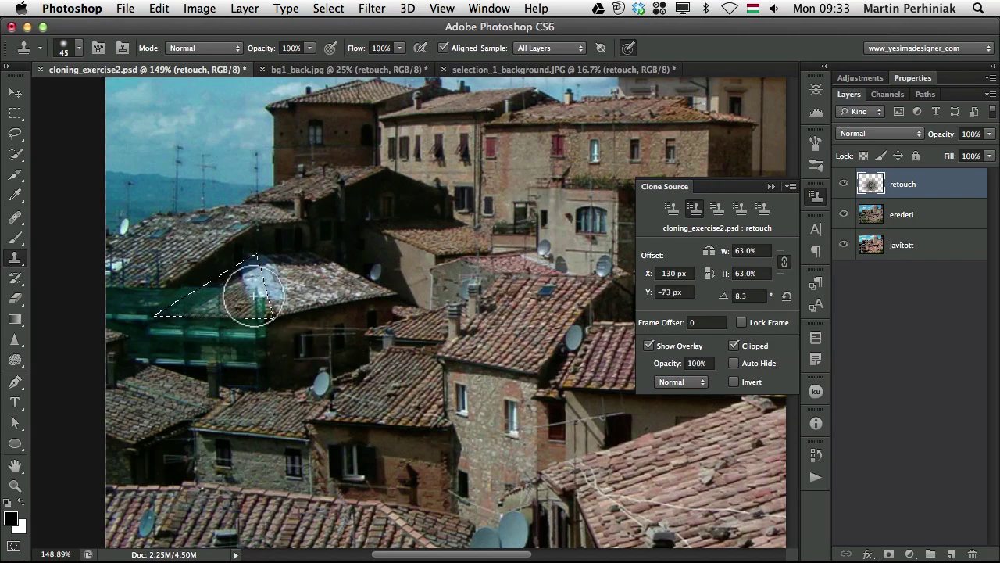
left_click(266, 282)
Stamp cloned roof tiles along the lower edge and inside the triangular selection
left_click(444, 48)
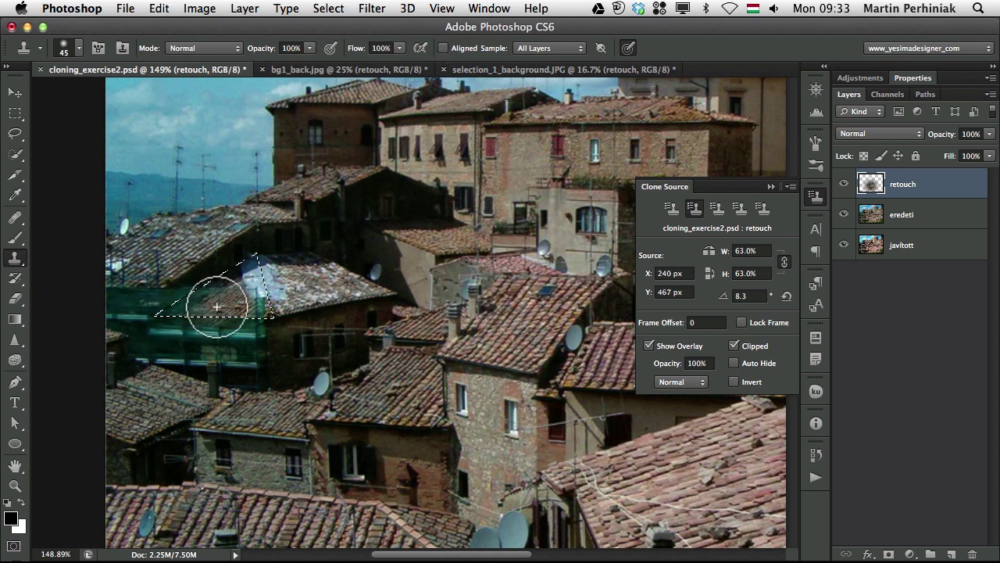
left_click(257, 317)
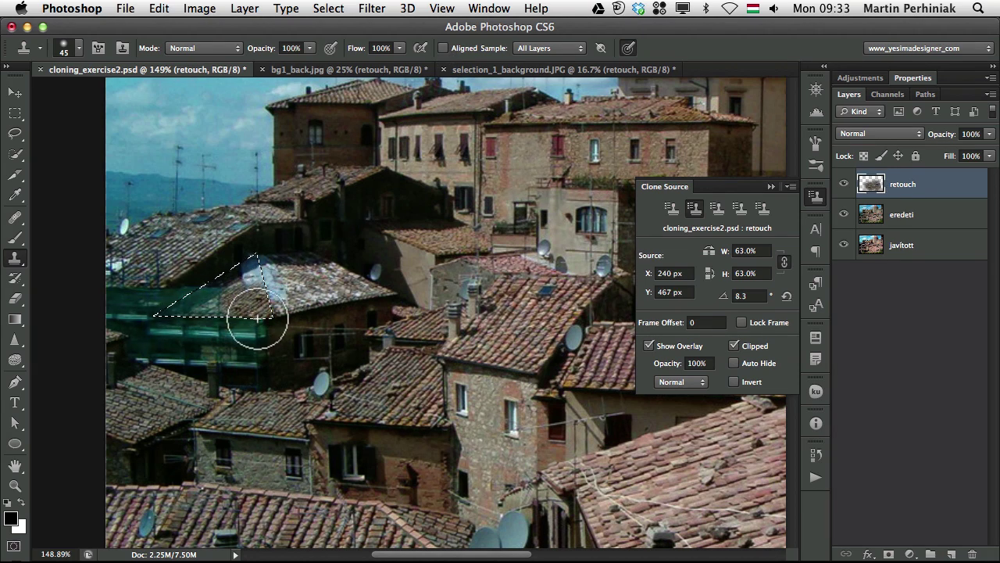
left_click(203, 319)
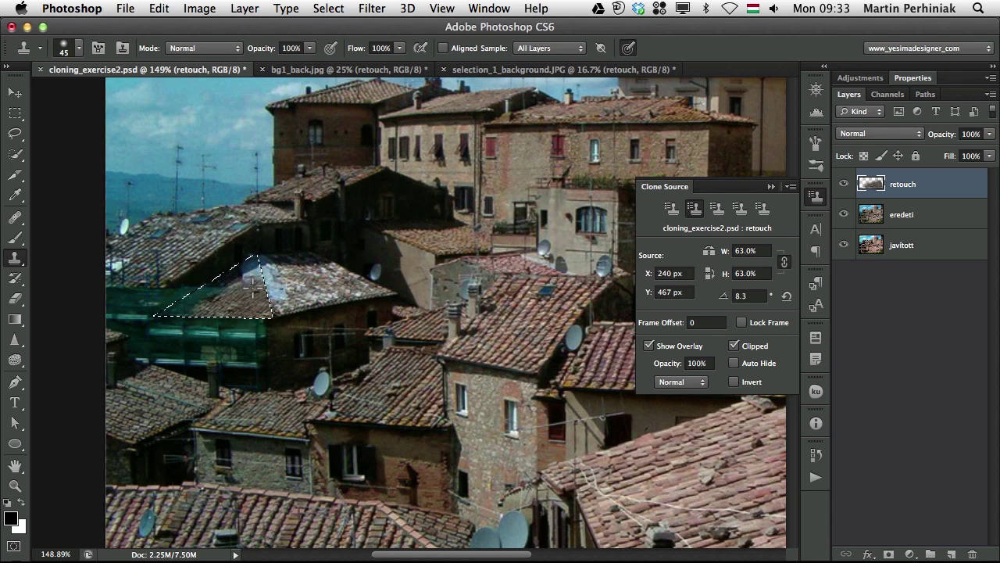
left_click(214, 321)
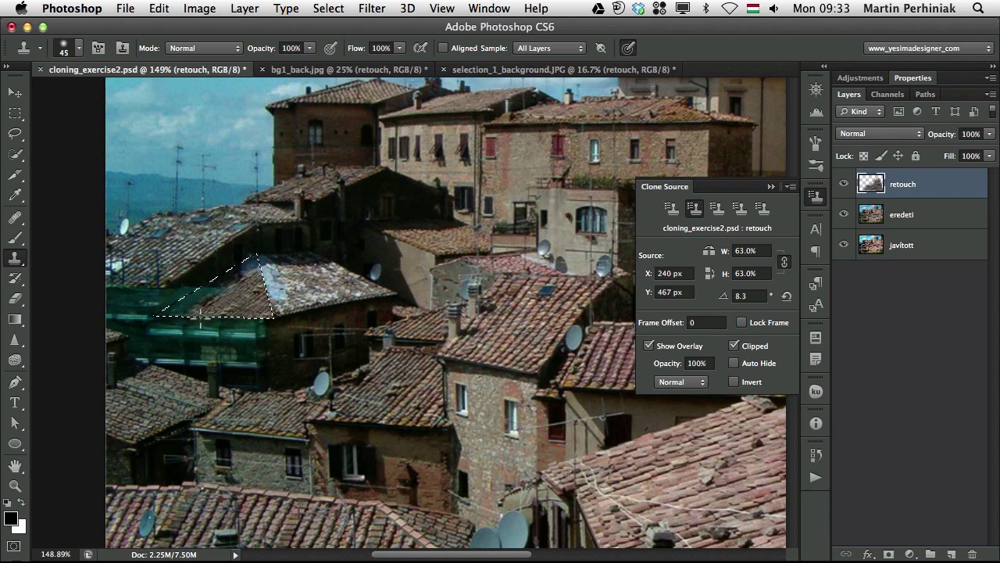
left_click(246, 298)
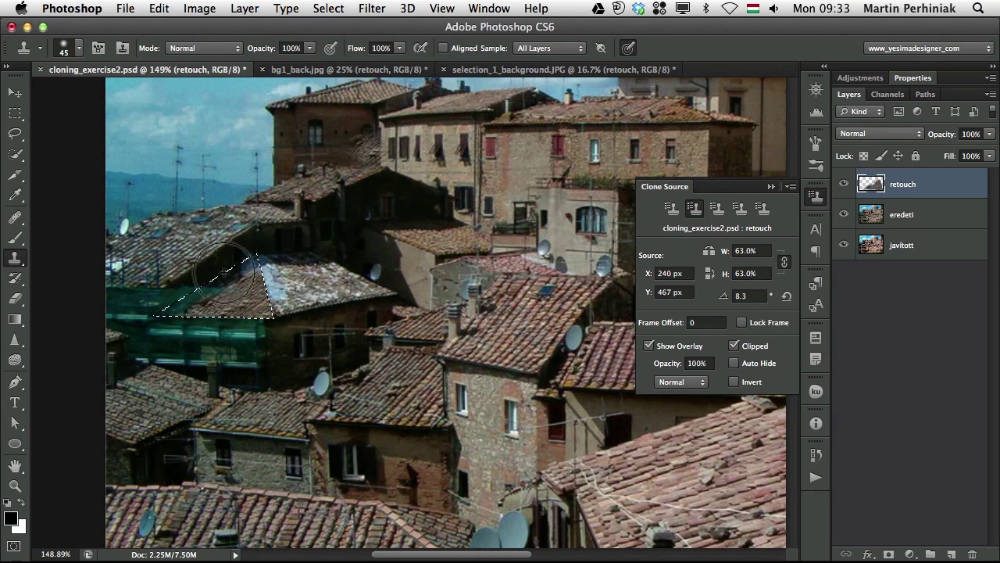
left_click(213, 307)
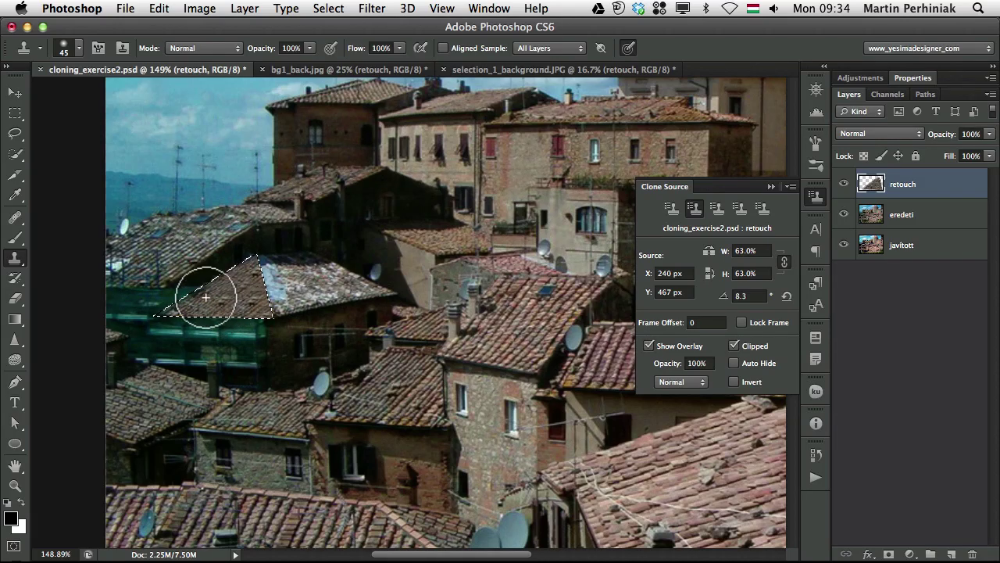
Draw a three-point Pen path and discard it, then deselect the finished roof area
key("p")
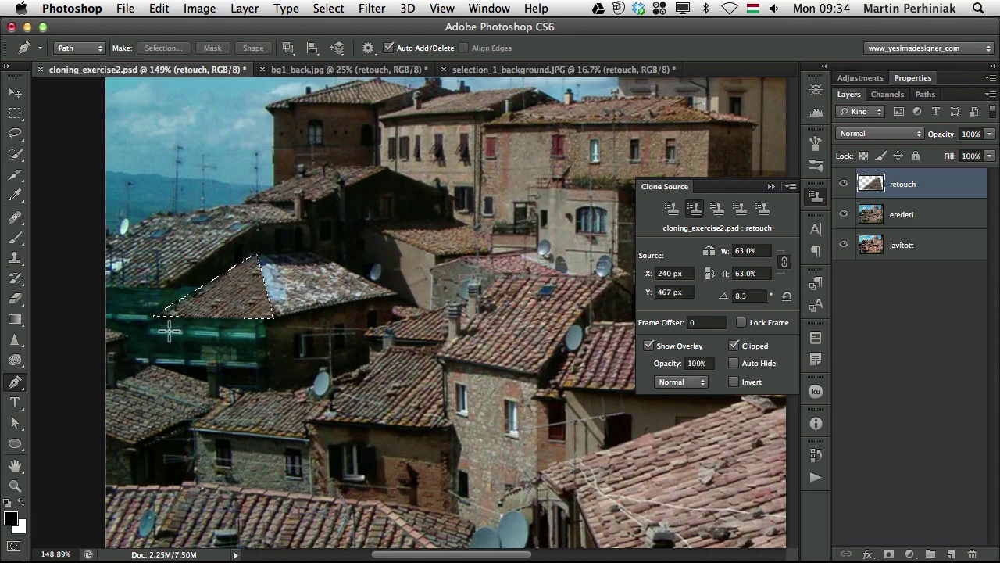
left_click(173, 323)
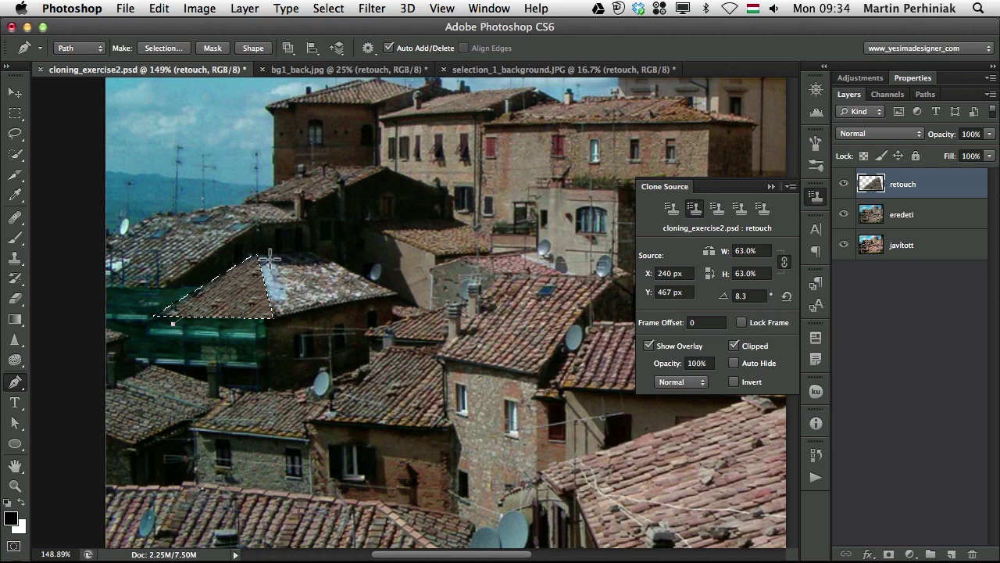
left_click(294, 361)
left_click(174, 323)
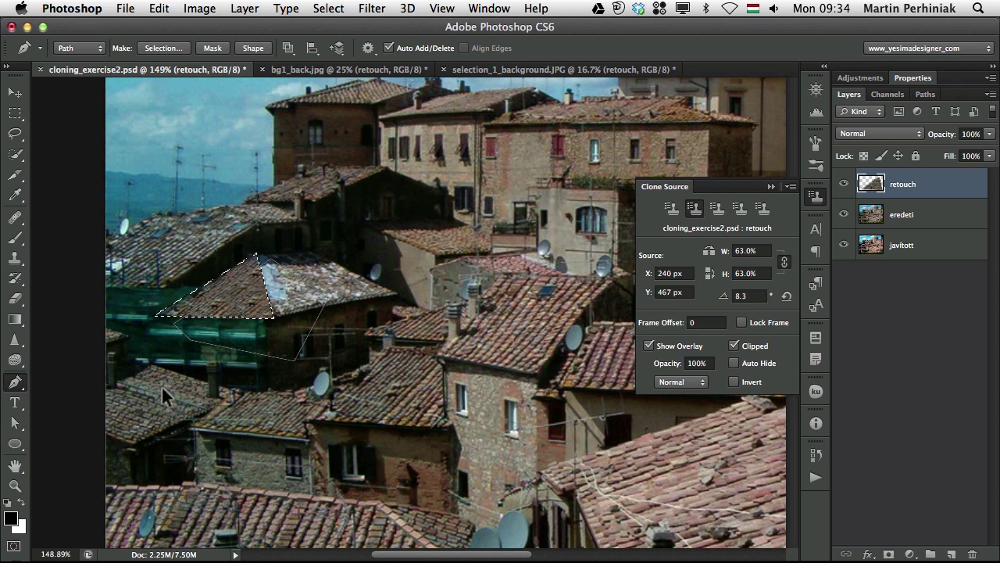
key("Return")
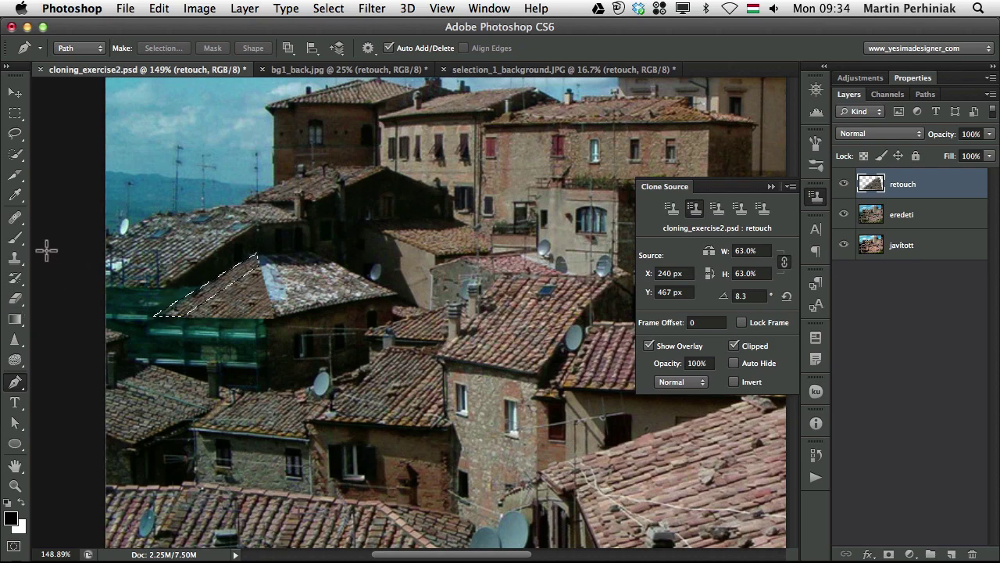
key("o")
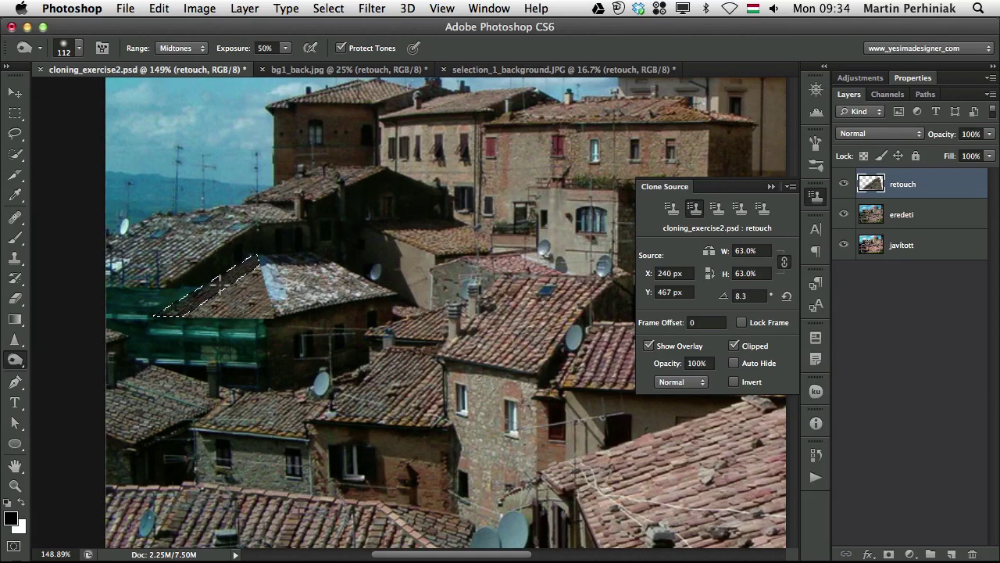
key("super+d")
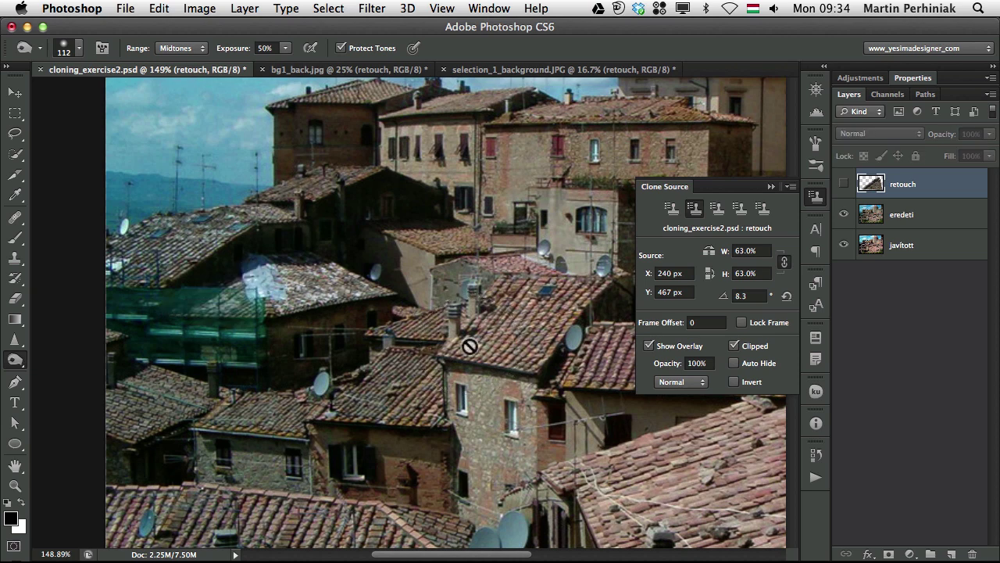
Shrink the Clone Stamp brush to 18 px and sample a new source point beside the roof
key("s")
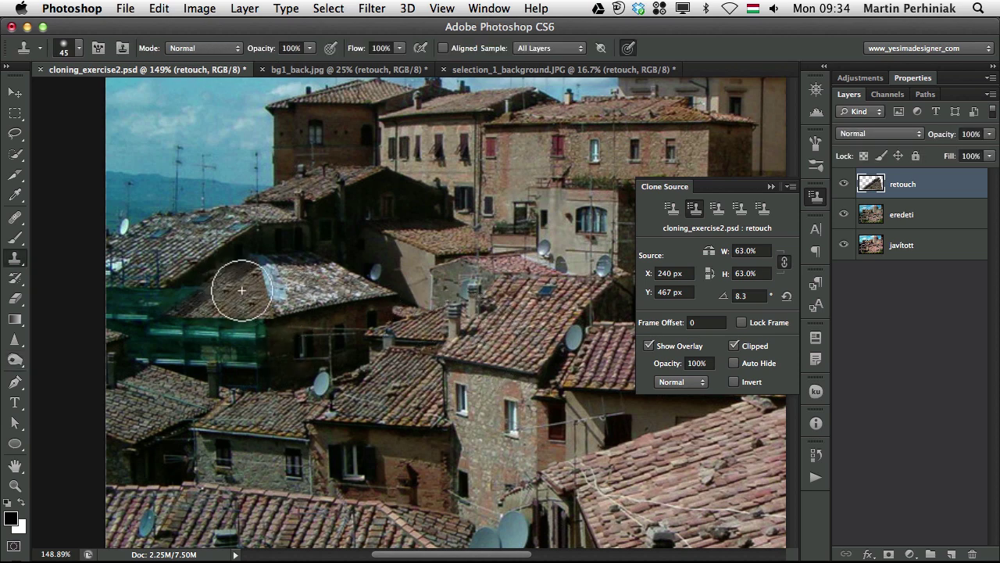
left_click_drag(241, 290, 226, 291)
left_click(217, 302, "alt")
left_click(224, 304, "alt")
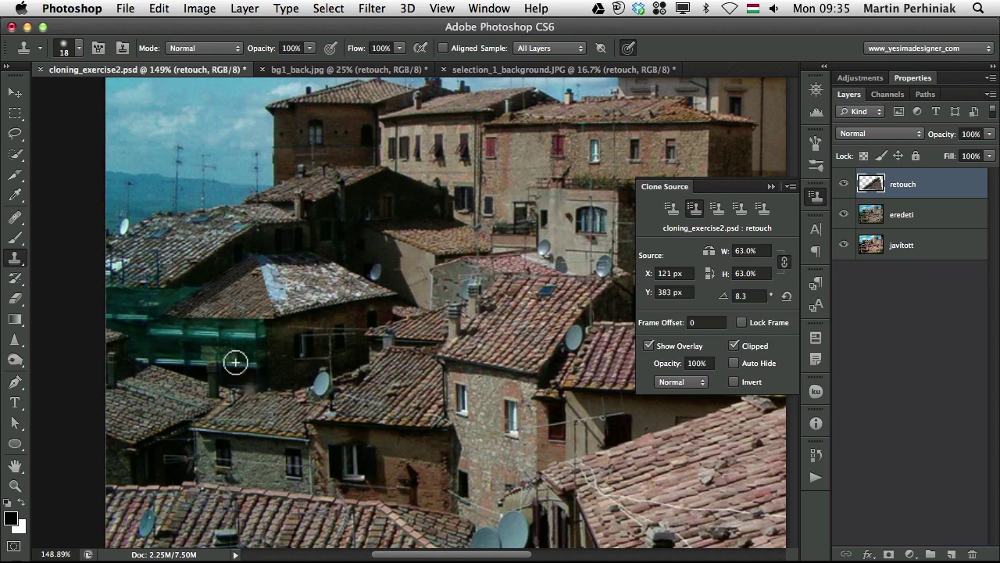
Begin a Pen outline along the top edge of the lower scaffolding patch
key("p")
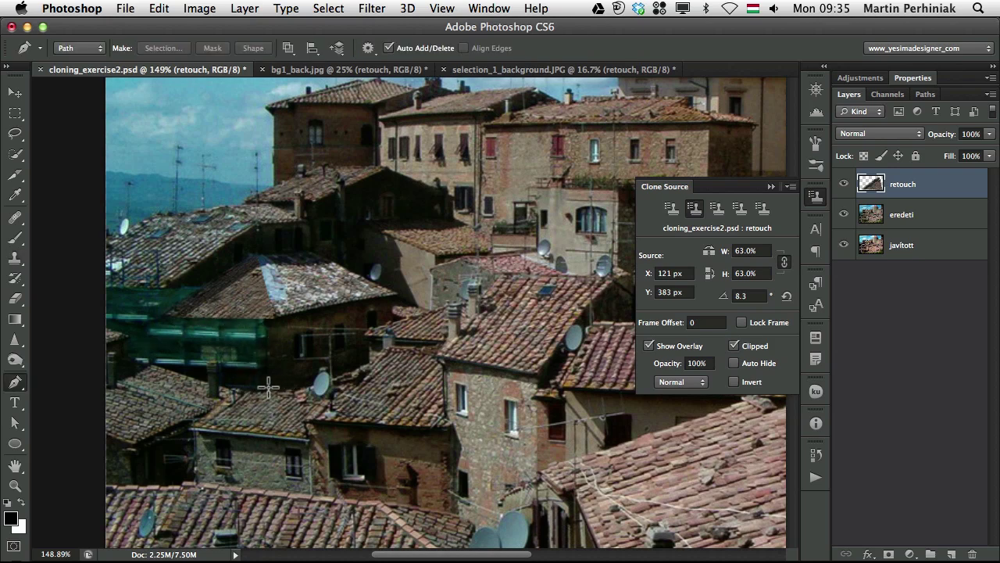
left_click_drag(265, 389, 266, 321)
left_click(265, 320)
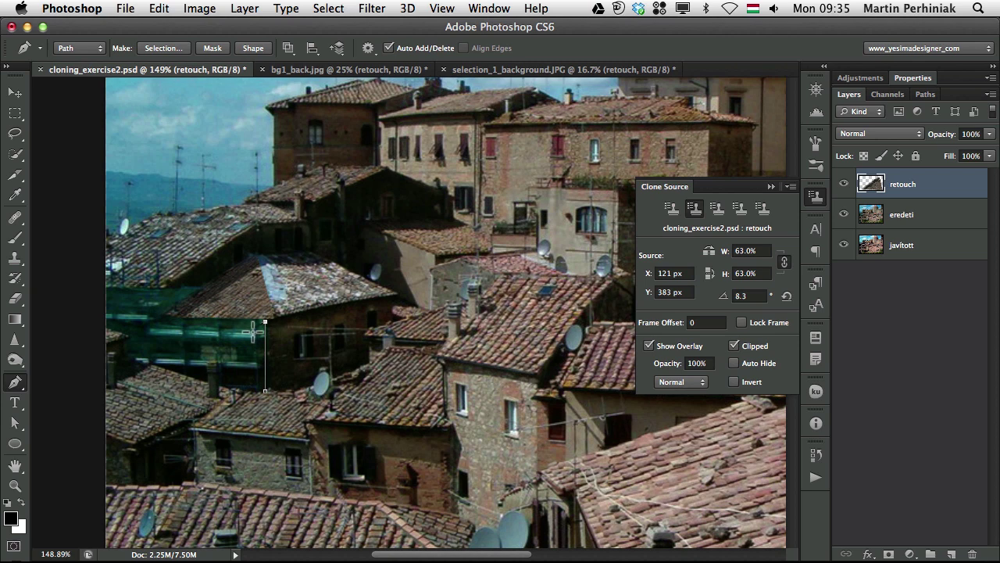
left_click(159, 318)
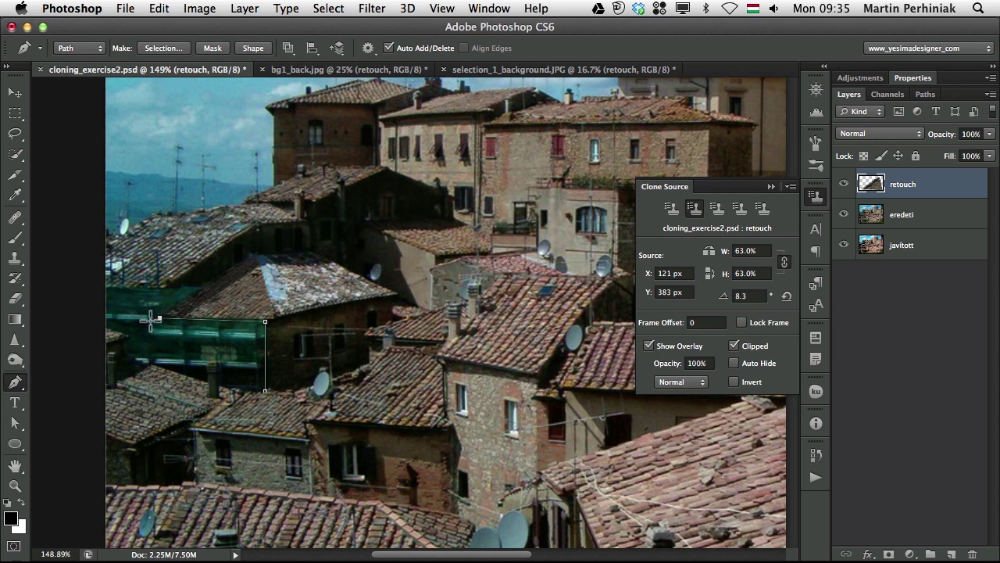
left_click(150, 321)
At 300% zoom, trace the scaffolding's right side and roof edge, close it as a selection, and return to 100%
key("super+plus")
key("super+plus")
scroll(192, 393, "down", 2)
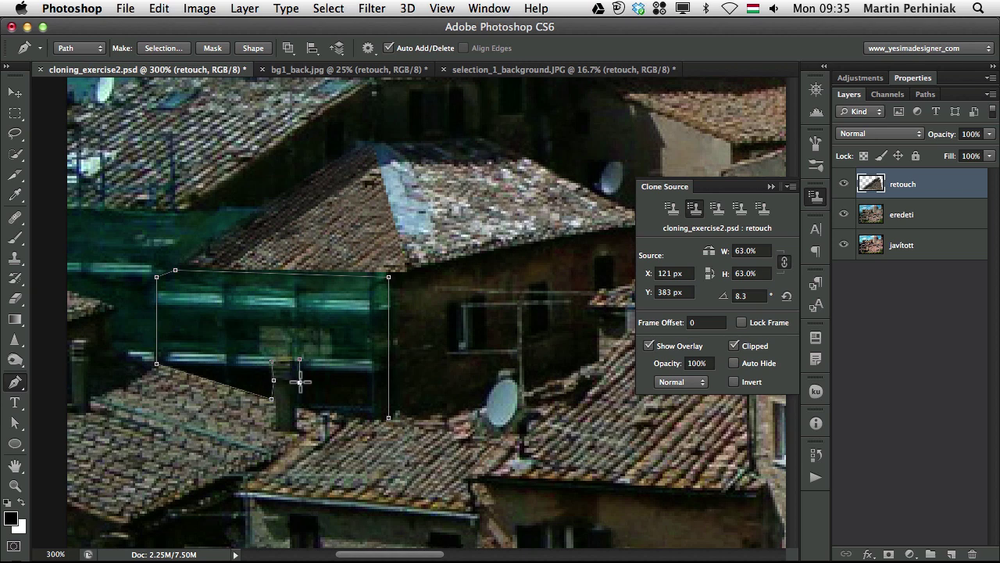
left_click(298, 383)
left_click(294, 404)
left_click(336, 413)
left_click(384, 417)
key("super+Return")
key("super+minus")
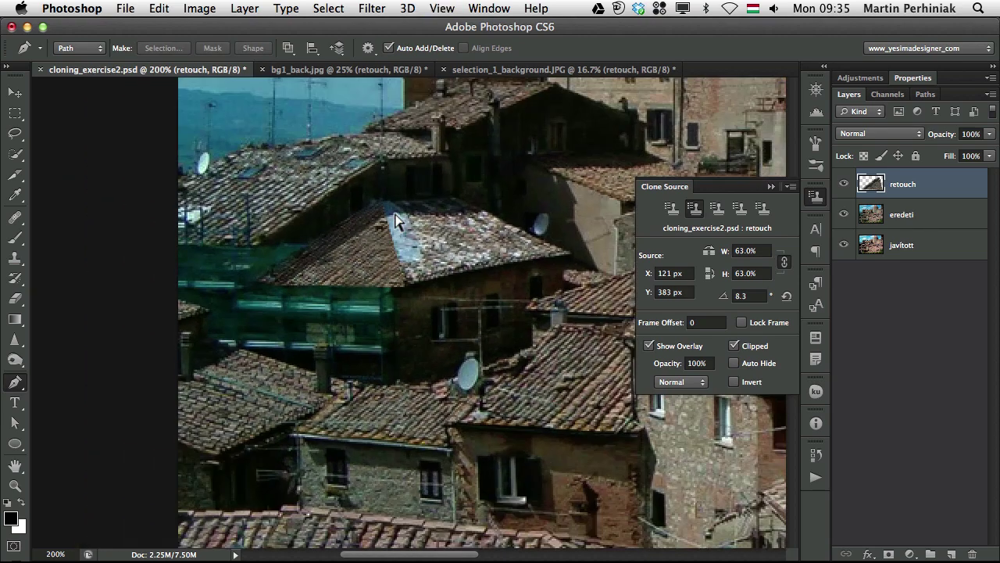
key("super+minus")
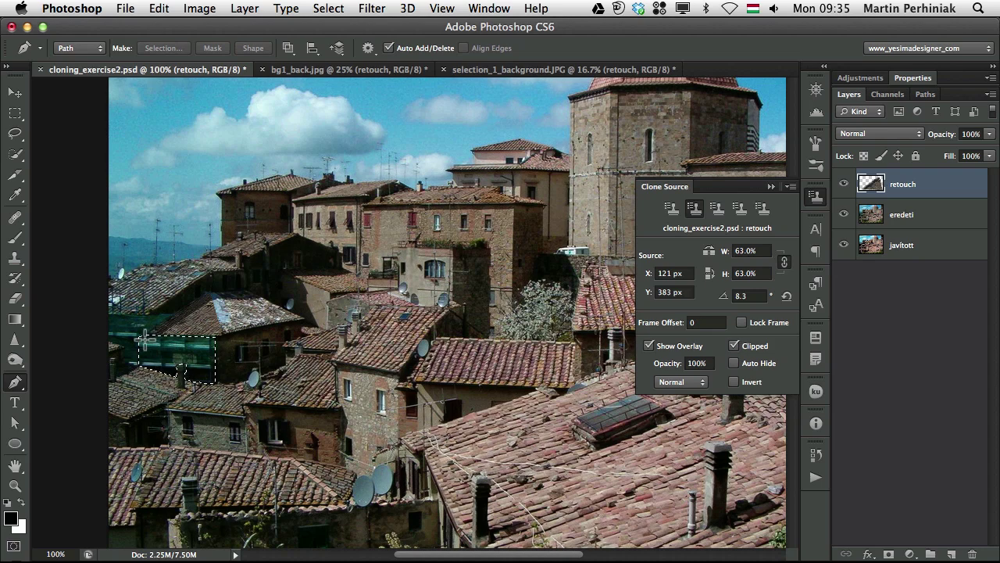
Clone the two-windowed stone wall beside the dome into the scaffolding selection at 239% zoom
key("s")
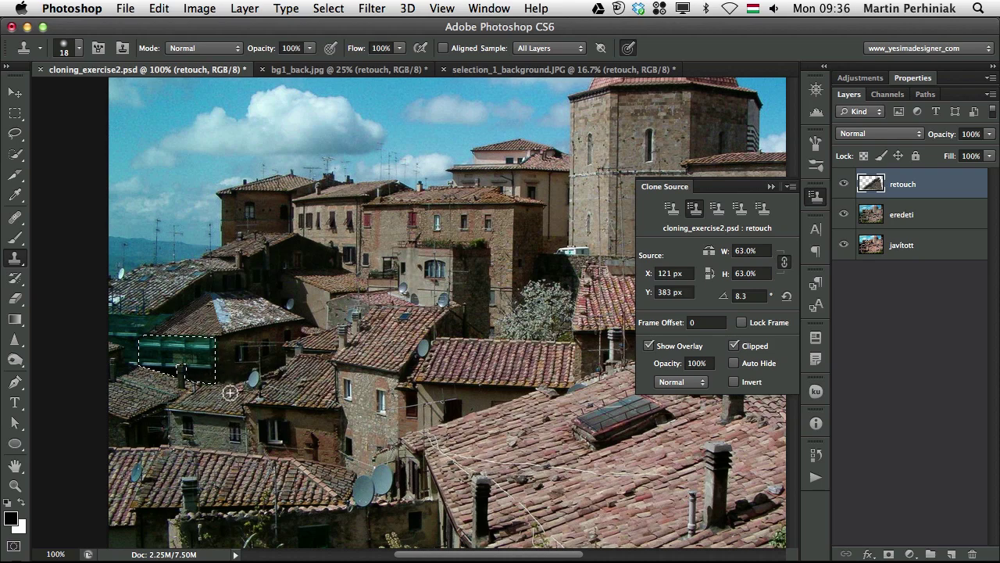
left_click_drag(403, 393, 247, 376)
left_click_drag(439, 212, 256, 317)
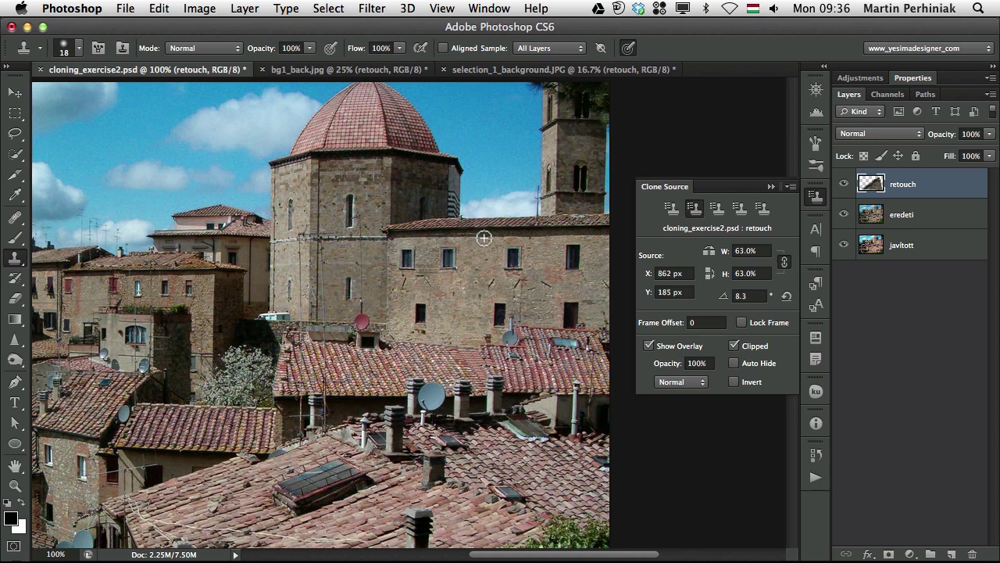
scroll(65, 380, "left", 10)
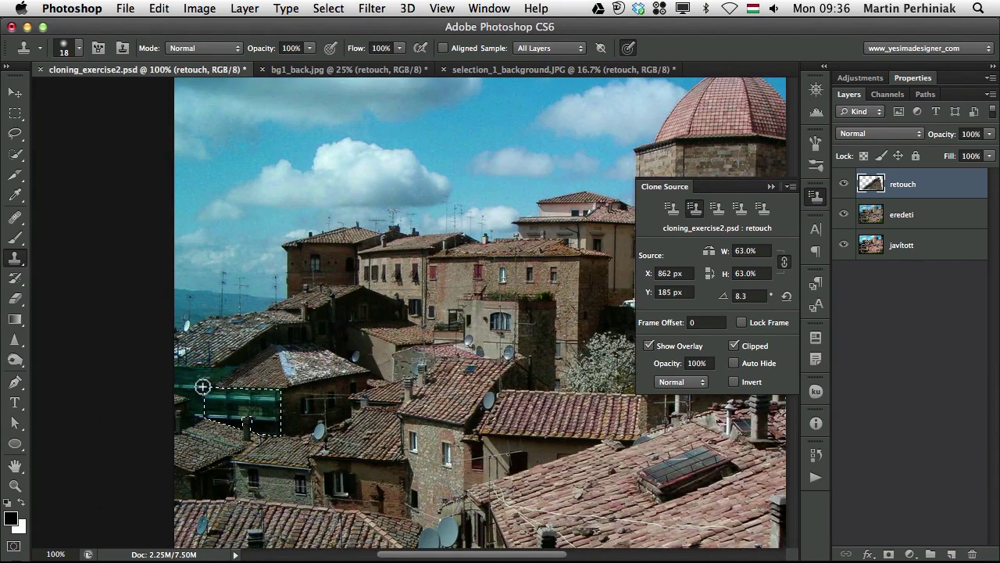
key("z")
left_click_drag(207, 400, 305, 379)
key("s")
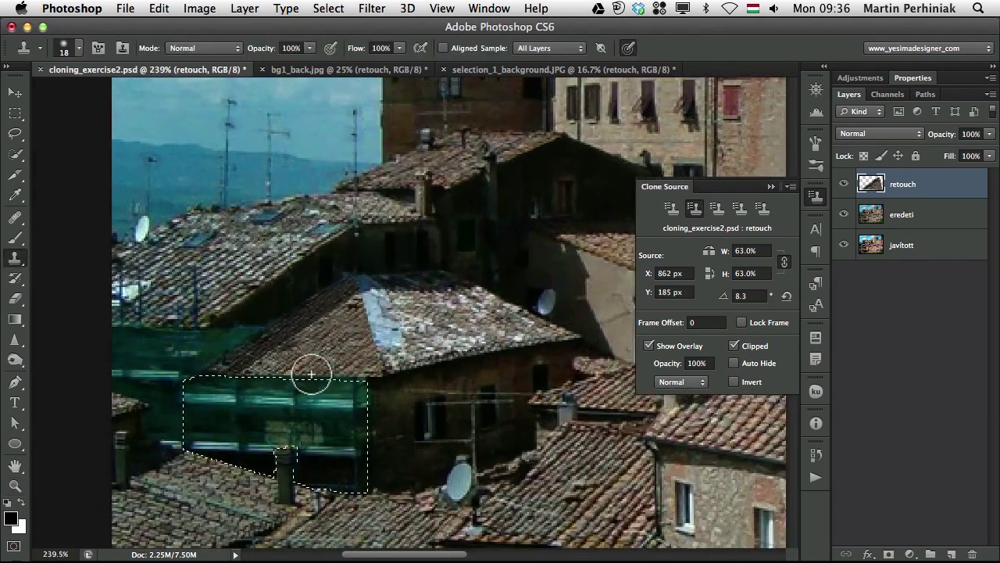
left_click(349, 405)
mouse_move(354, 387)
left_mouse_down()
mouse_move(350, 474)
mouse_move(359, 480)
mouse_move(363, 453)
mouse_move(316, 442)
mouse_move(324, 444)
mouse_move(307, 461)
mouse_move(302, 411)
mouse_move(320, 481)
mouse_move(256, 391)
mouse_move(262, 426)
mouse_move(273, 395)
mouse_move(252, 384)
mouse_move(238, 426)
mouse_move(197, 439)
left_mouse_up()
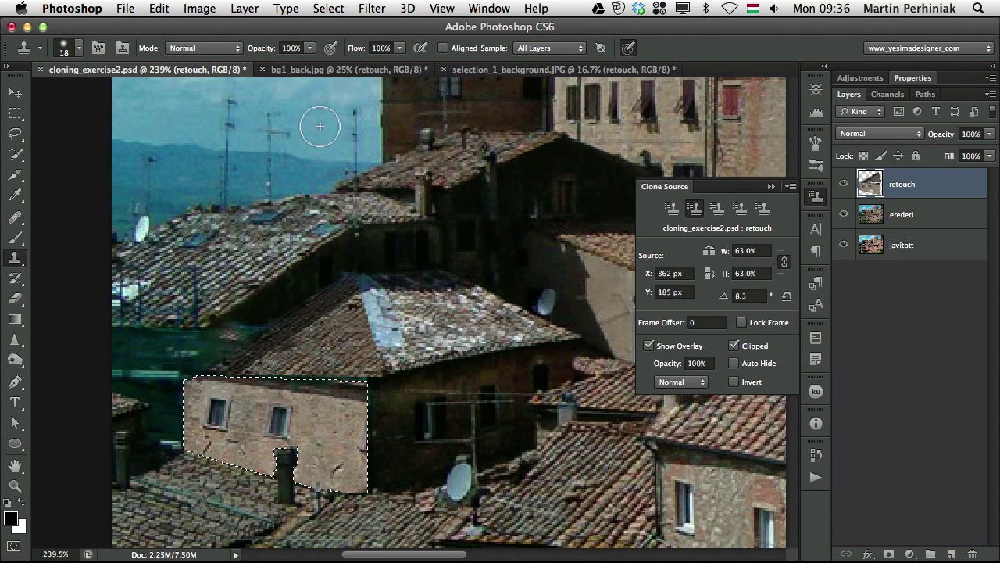
Turn on Aligned Sample, set clone source rotation to 1.9°, and adjust offsets to −772 × 222 px
left_click(443, 47)
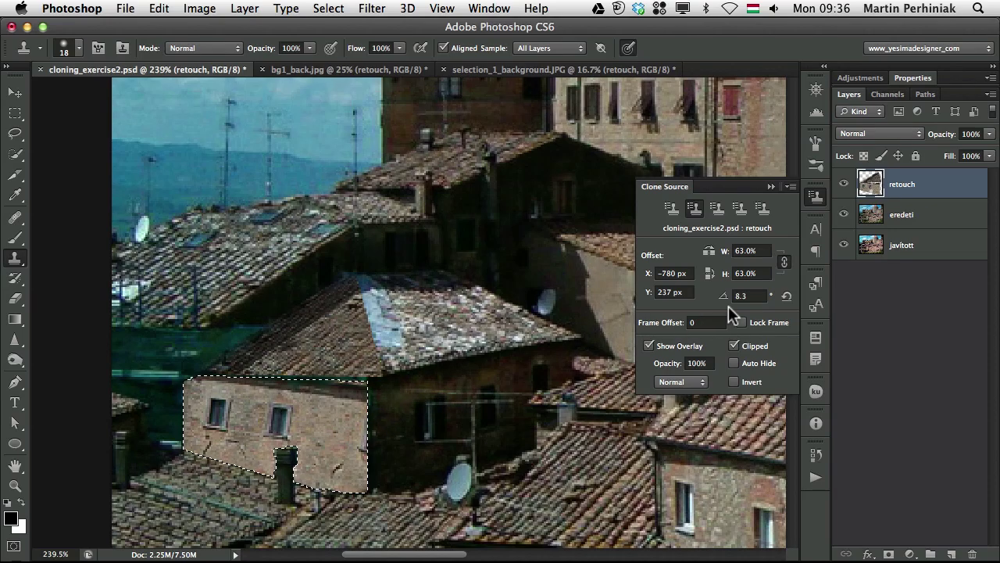
left_click_drag(725, 304, 682, 302)
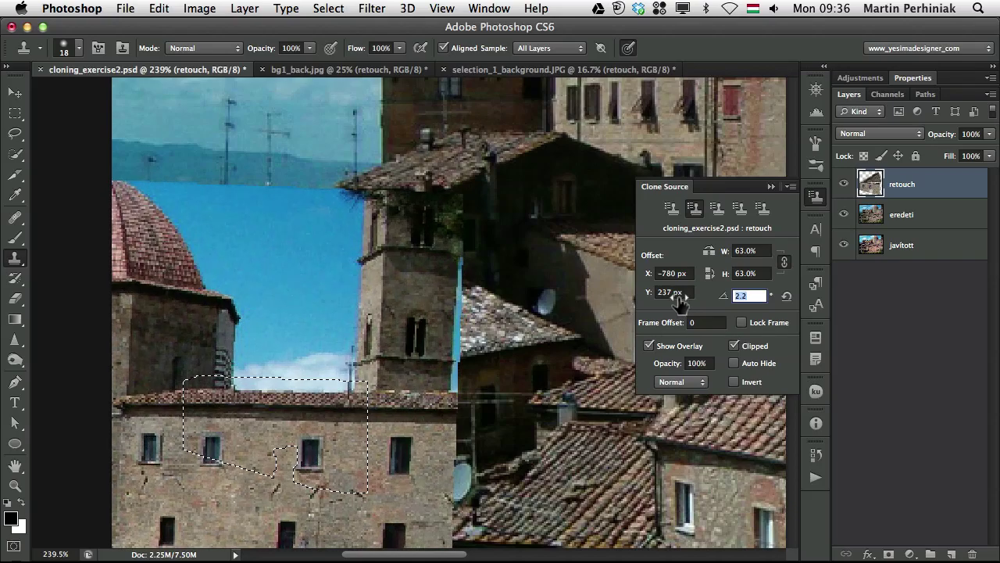
key("Down")
key("Down")
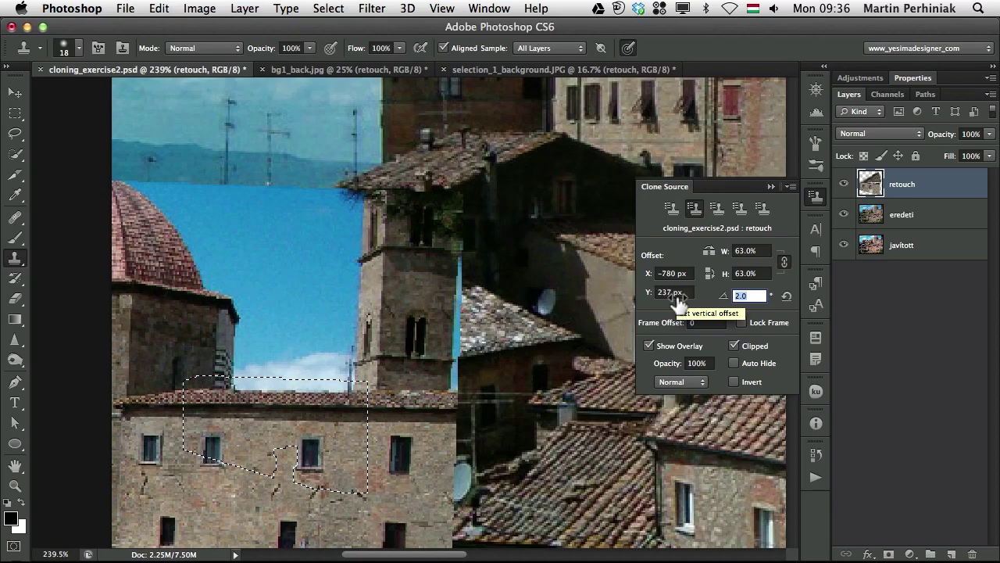
key("Down")
key("Return")
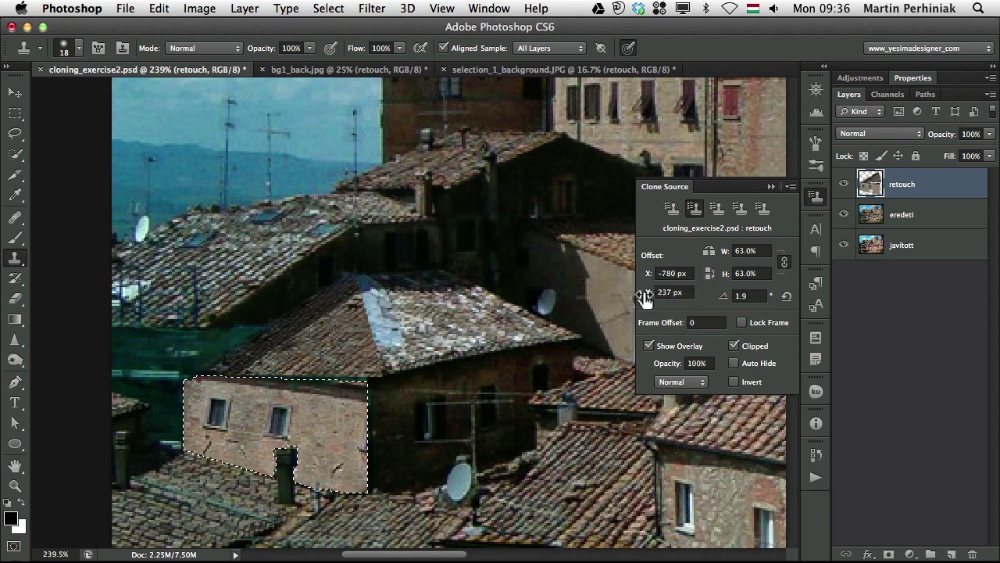
mouse_move(645, 297)
left_mouse_down()
mouse_move(633, 293)
mouse_move(640, 272)
mouse_move(656, 281)
left_mouse_up()
left_click_drag(648, 272, 648, 269)
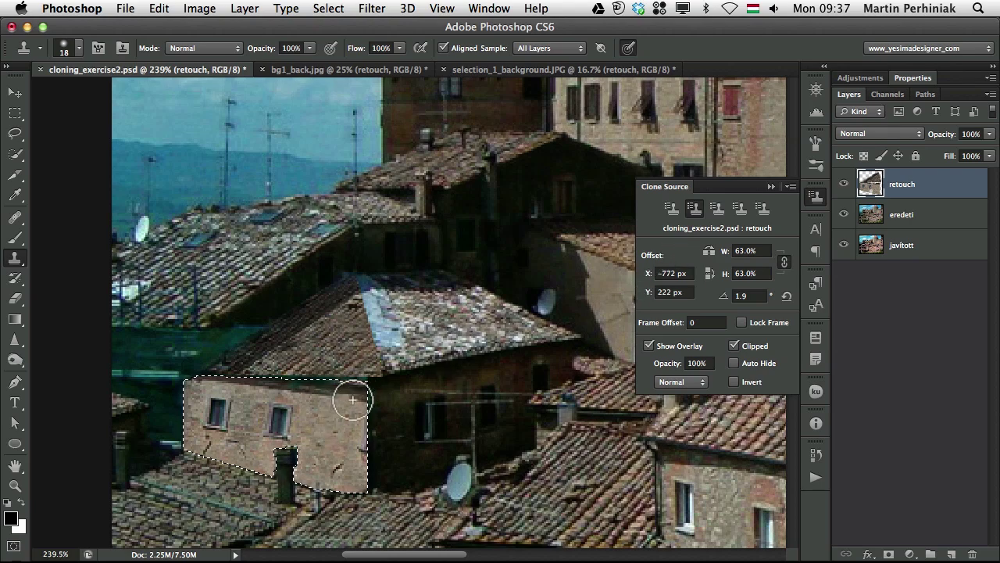
Enlarge the brush to 35 px and repaint the cracked lower right and leftmost window
left_click_drag(353, 400, 353, 392)
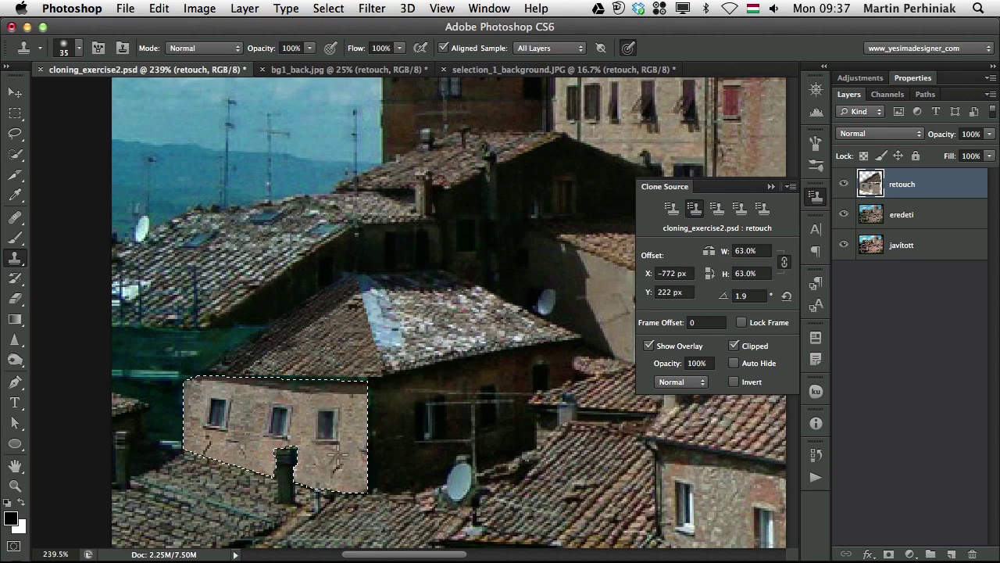
left_click_drag(338, 451, 348, 483)
mouse_move(310, 389)
left_mouse_down()
mouse_move(247, 420)
mouse_move(221, 387)
mouse_move(177, 390)
mouse_move(178, 432)
left_mouse_up()
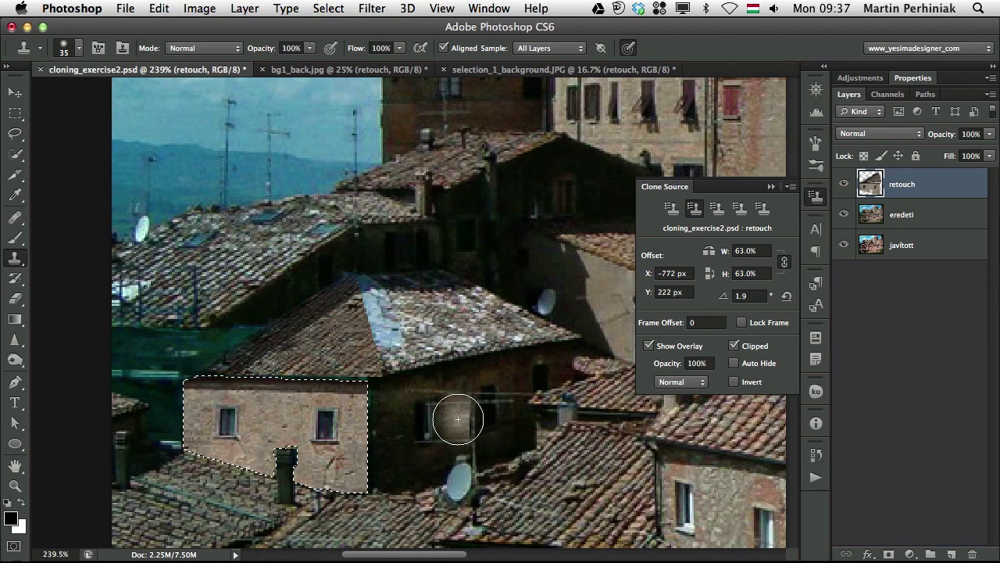
Deselect the wall and zoom to 186% on the left rooftops at the photo's edge
key("ctrl+d")
key("super+minus")
key("super+minus")
key("super+minus")
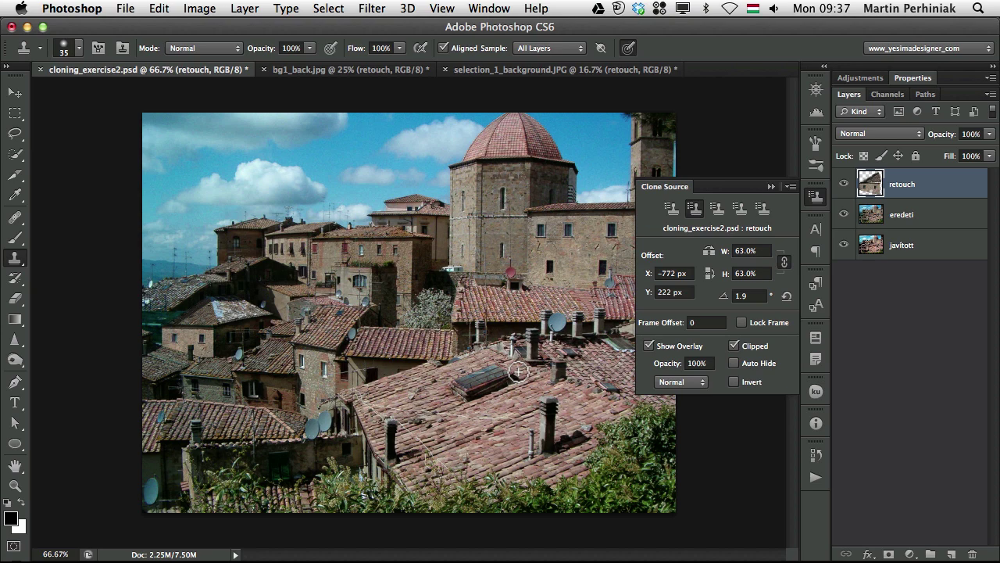
left_click_drag(148, 299, 357, 234)
left_click_drag(235, 358, 309, 412)
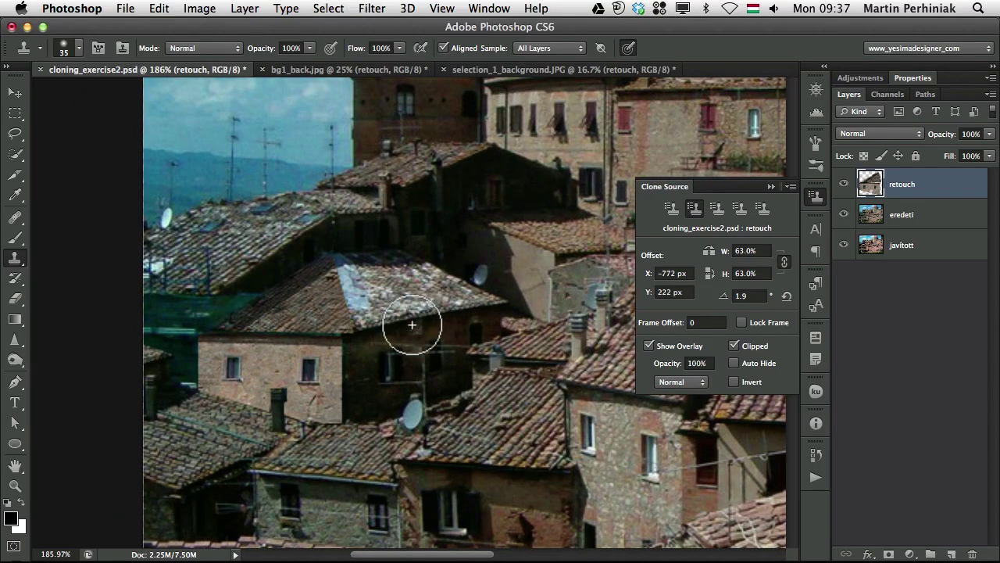
Reselect the house wall and darken it with a 58 px brush cloning Multiply at 20% opacity
key("ctrl+h")
left_click(202, 47)
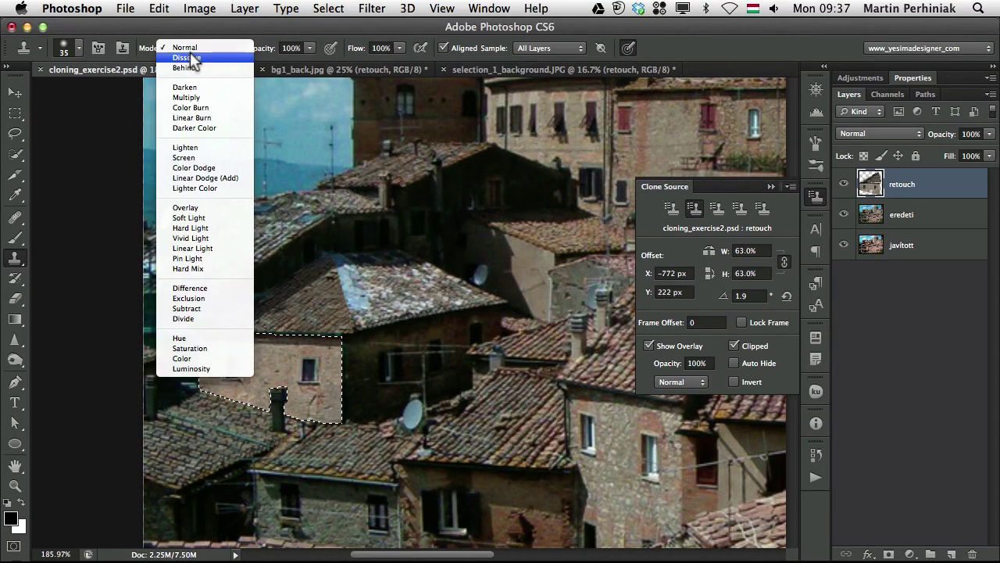
left_click(199, 97)
key("2")
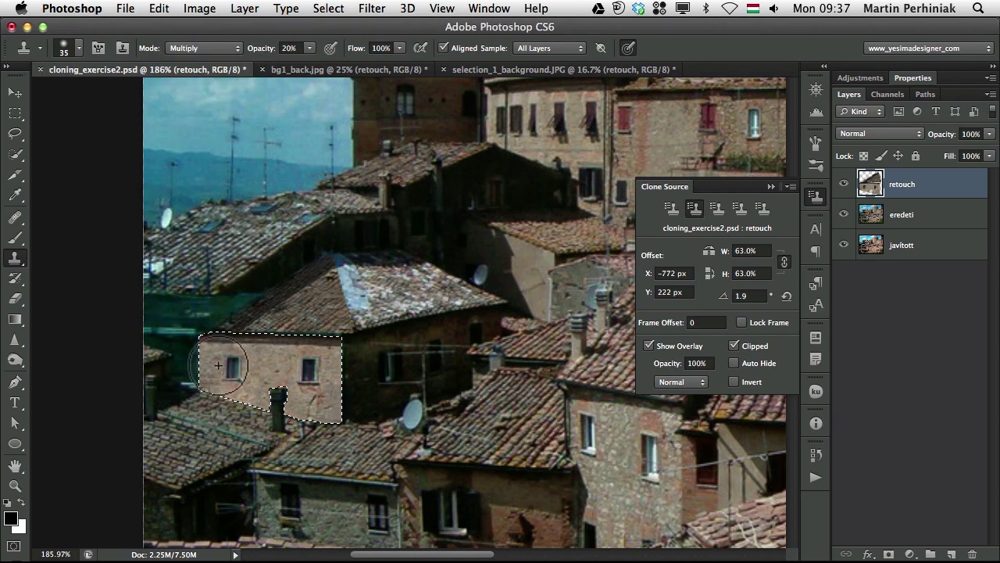
mouse_move(219, 363)
left_mouse_down()
mouse_move(233, 354)
mouse_move(239, 390)
mouse_move(224, 346)
mouse_move(201, 375)
mouse_move(230, 407)
mouse_move(328, 411)
mouse_move(330, 331)
mouse_move(332, 412)
mouse_move(283, 420)
left_mouse_up()
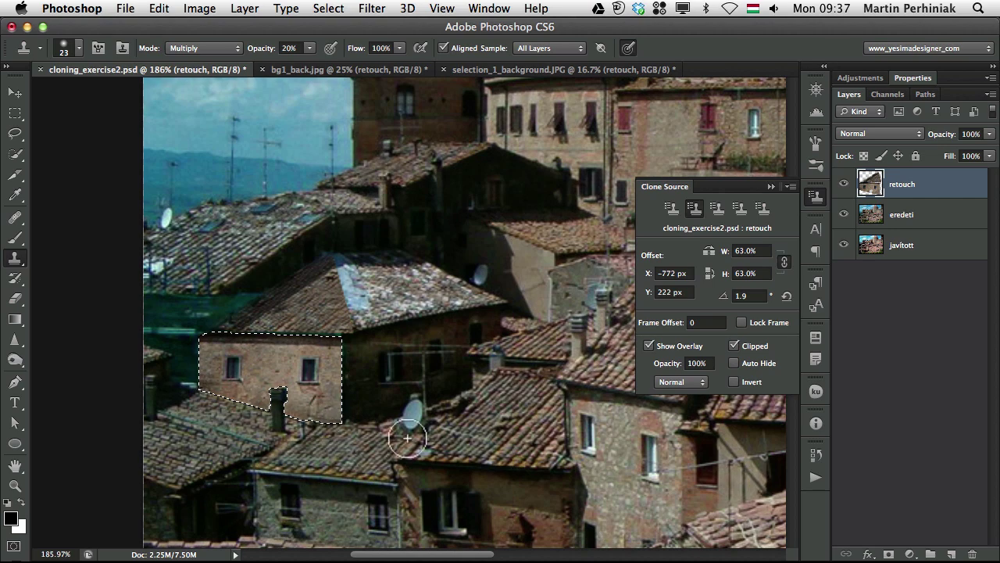
key("super+d")
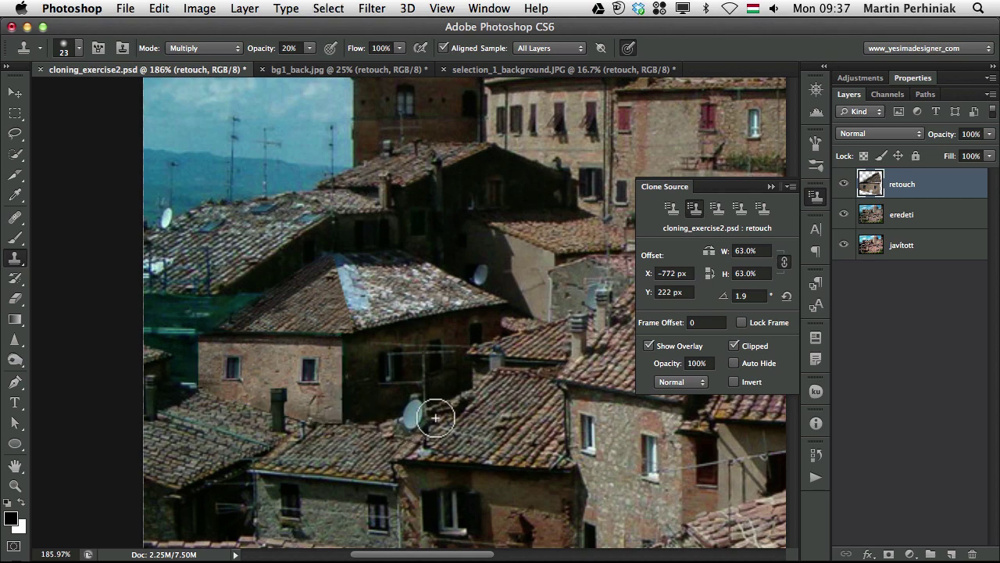
key("super+minus")
key("super+minus")
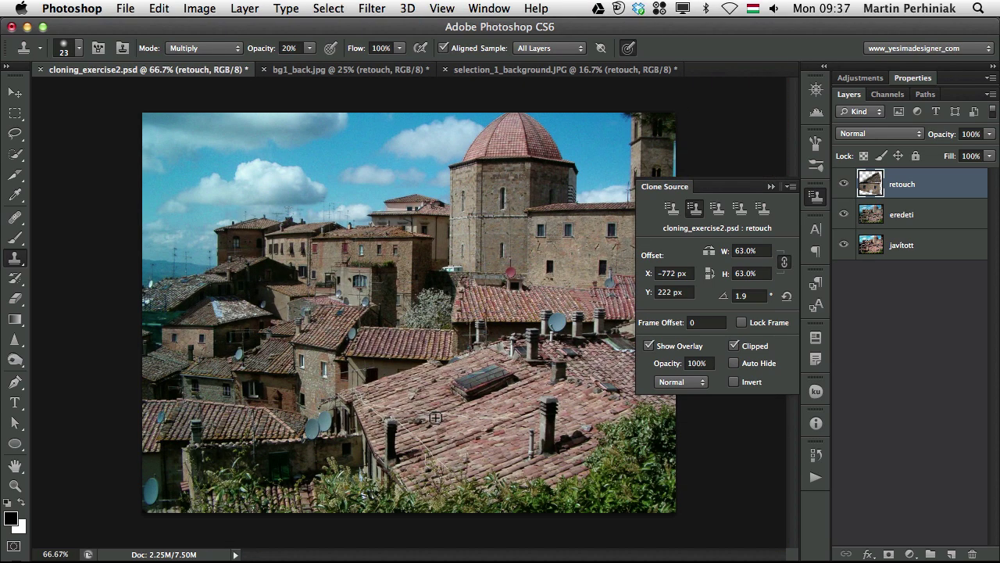
Hide the retouch layer to compare the photo before and after retouching
key("super+comma")
key("super+comma")
key("super+comma")
key("super+comma")
Sample bg1_back.jpg with an 86 px brush in Normal mode at 100% opacity, then close Clone Source
left_click(670, 208)
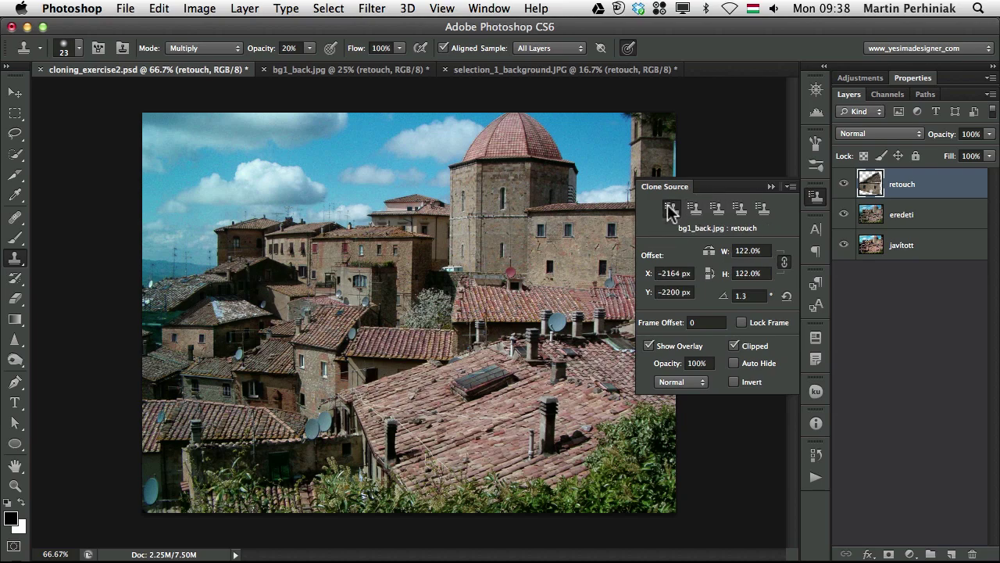
left_click_drag(400, 270, 386, 281)
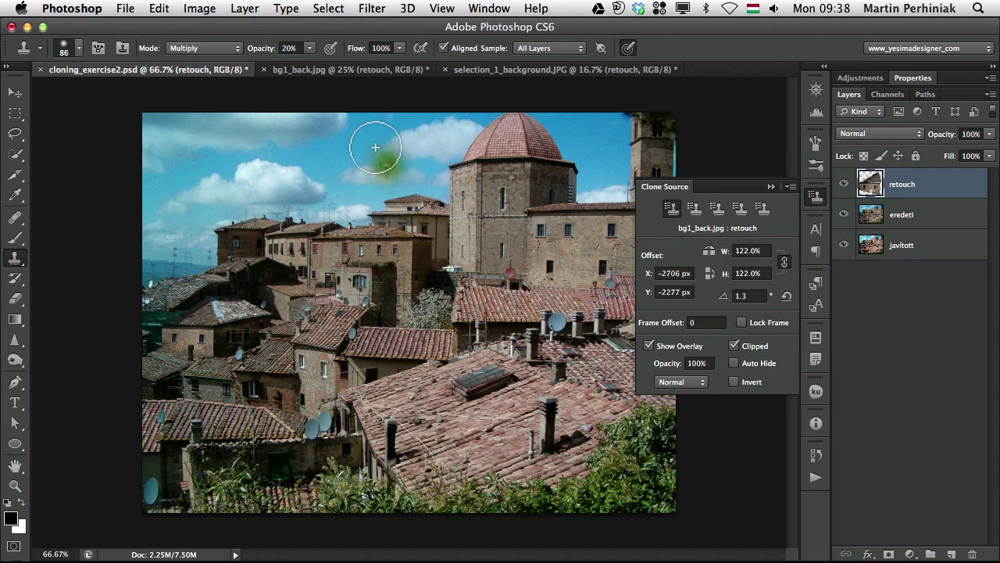
key("0")
left_click(196, 48)
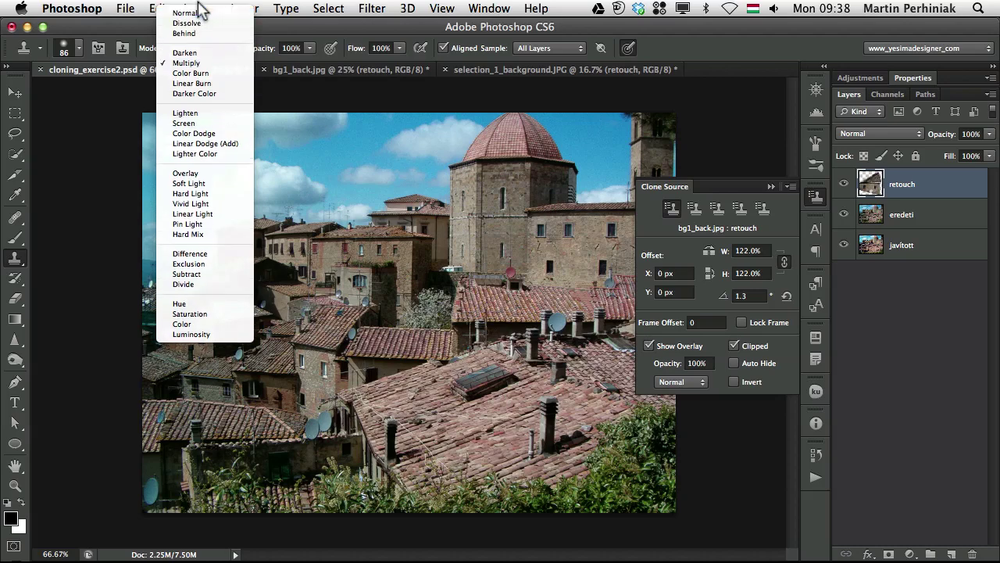
left_click(185, 12)
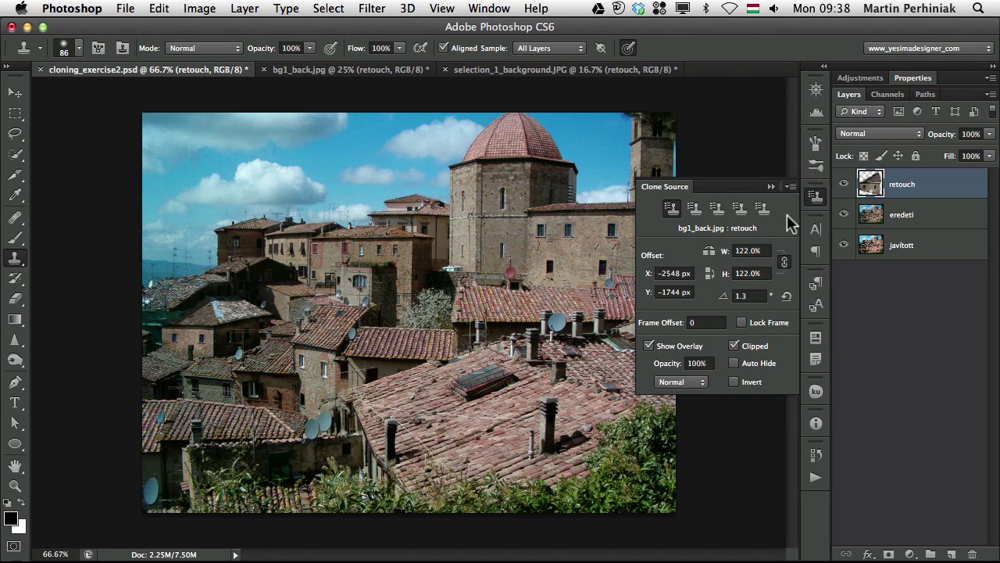
left_click(817, 194)
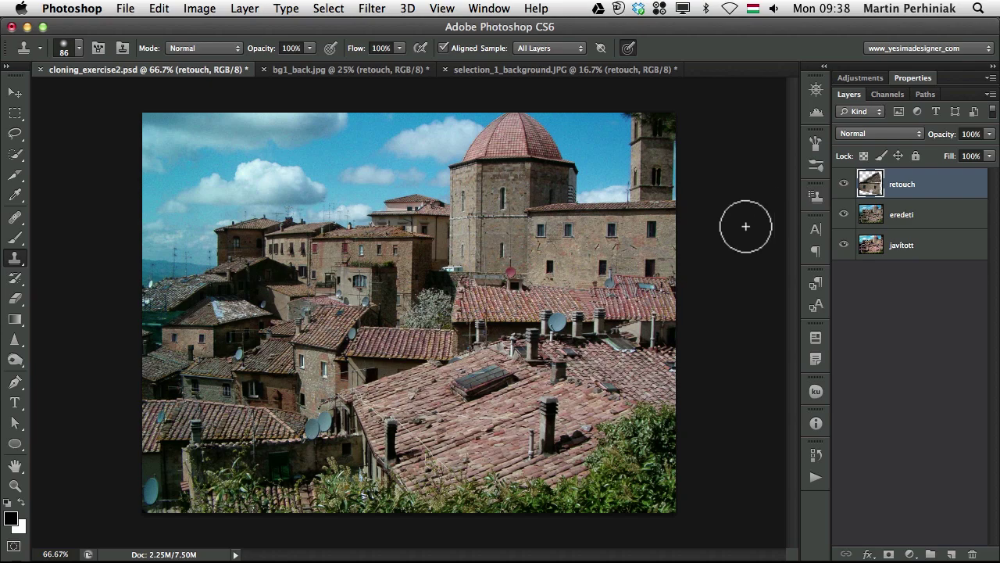